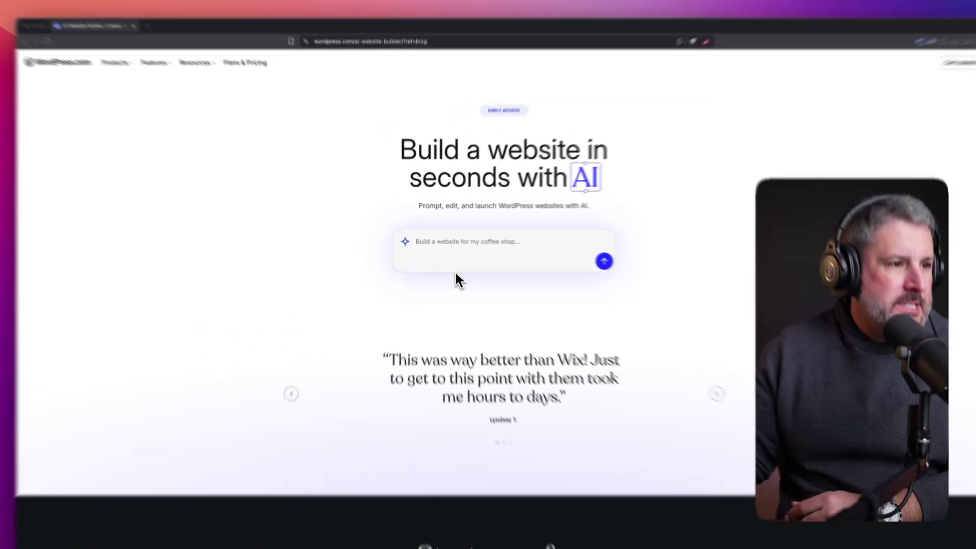
- Focus the landing-page AI prompt box to start describing the website
click(447, 242)
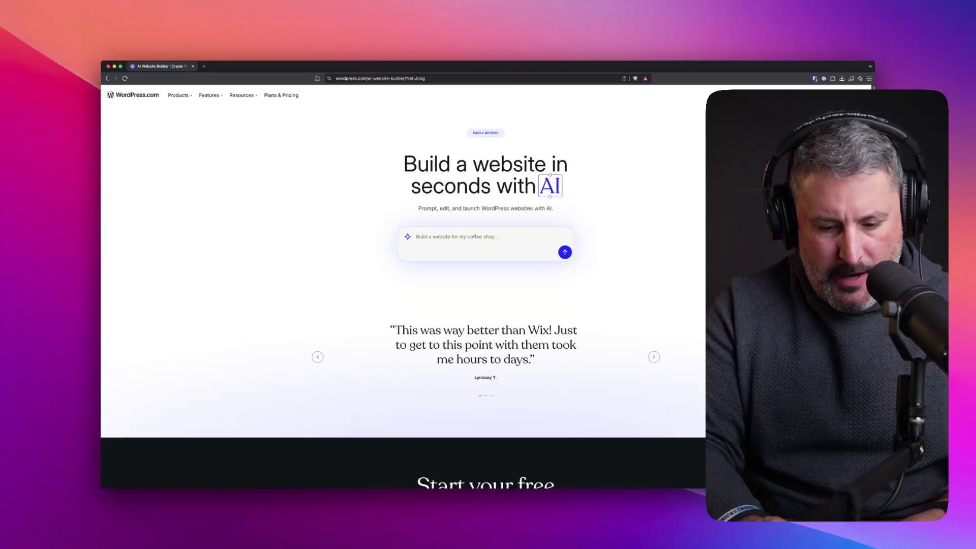
- Write the 'Build me a website for my plumbing business…' prompt covering pricing and repair requests
text(Bui)
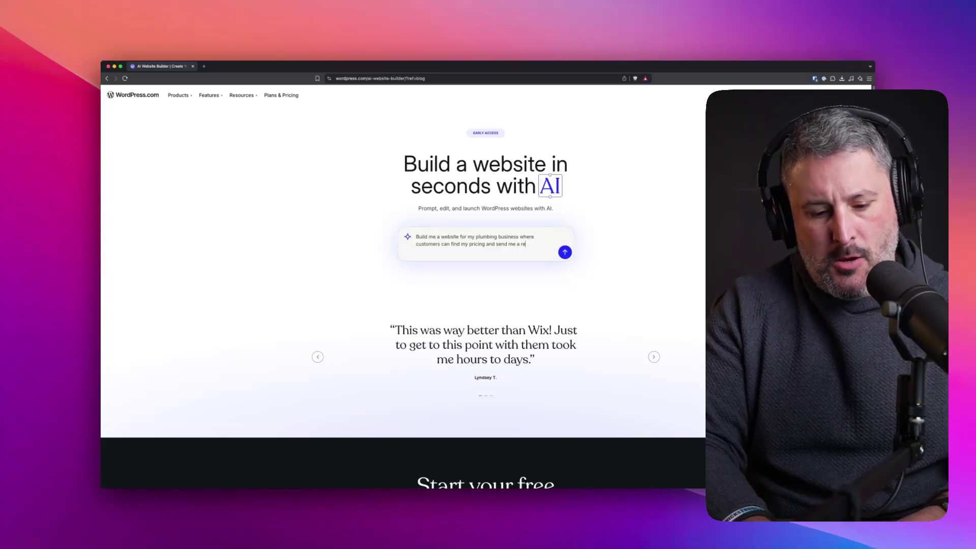
text(t)
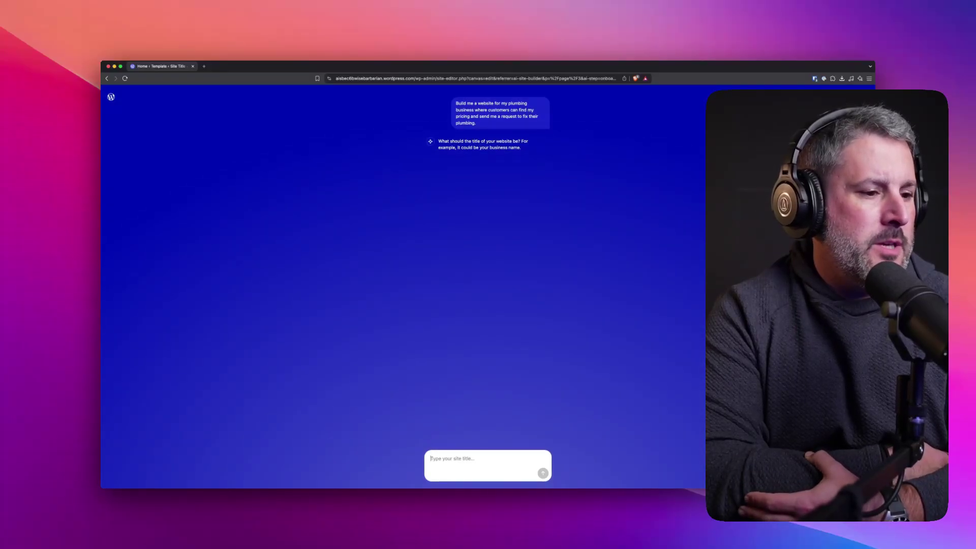
- Replace the draft title with 'Unstuck Plumbing with Matt' and submit it as the site title
text(Matt Get)
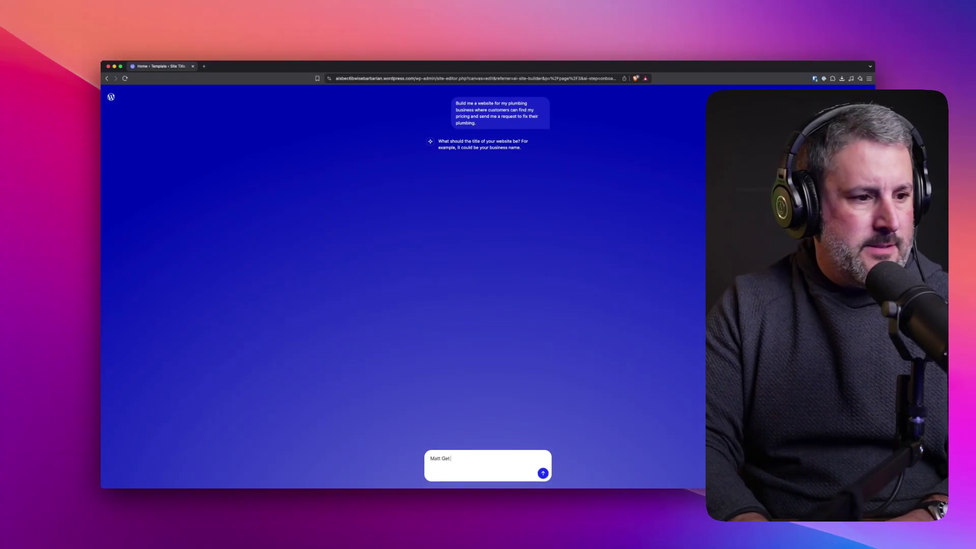
text(s It Un)
key(super+a)
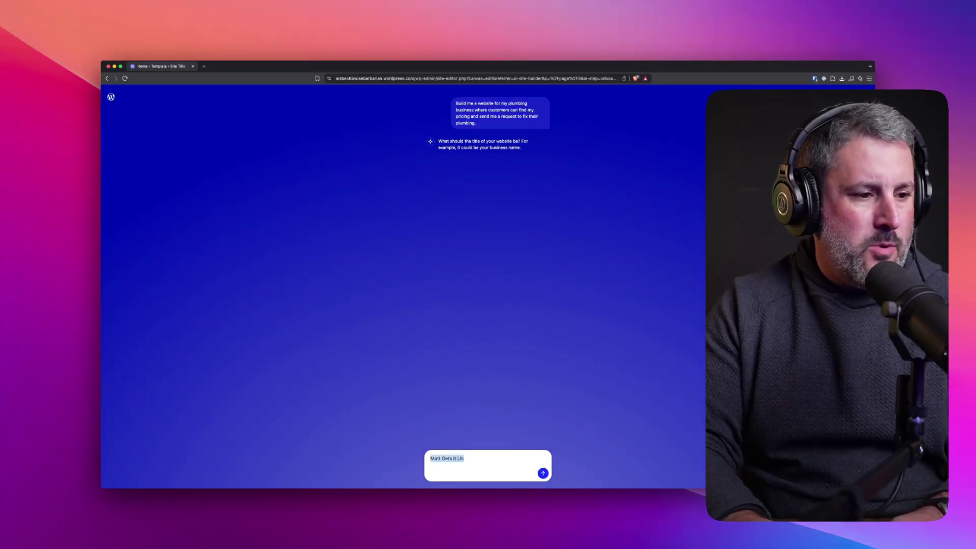
text(Unstuck Plumbing wi)
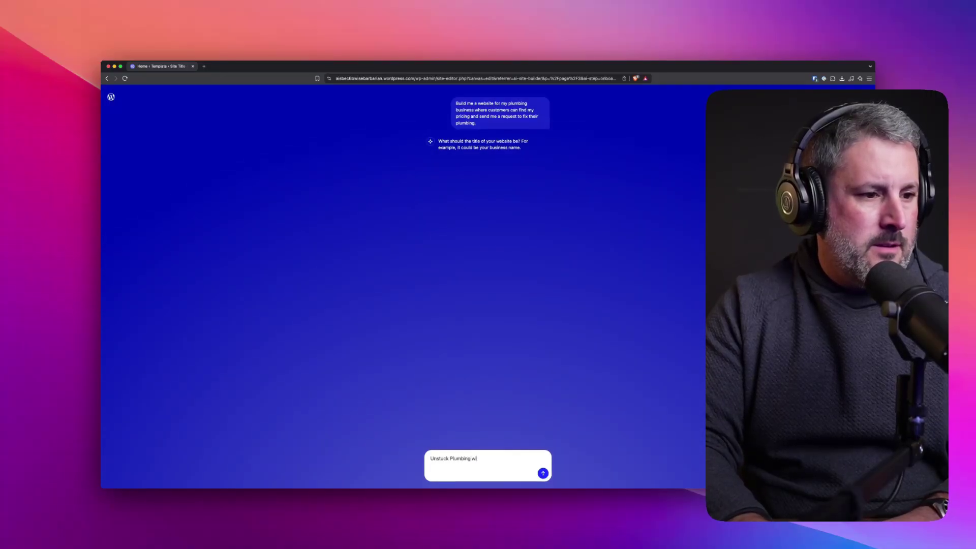
text(th Matt)
key(Return)
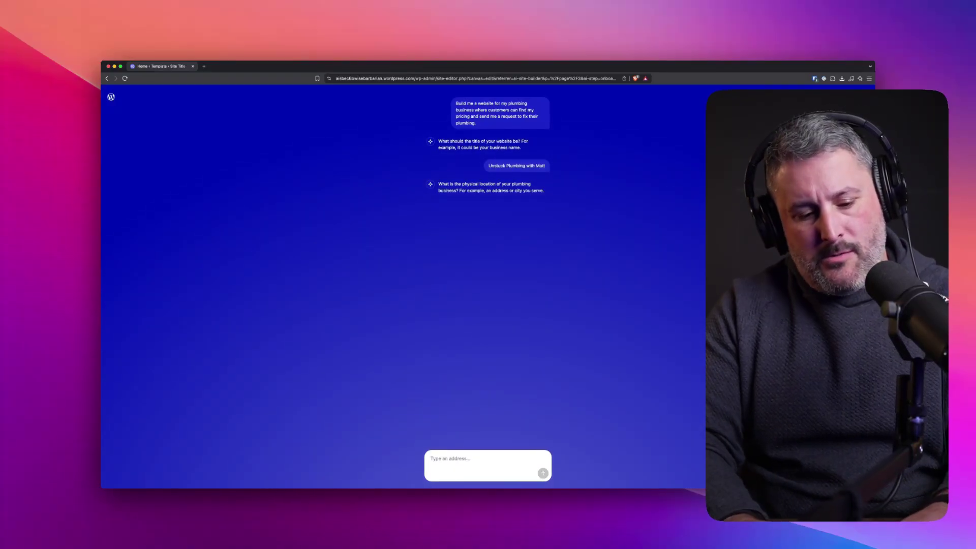
- Give a Boston, MA street address as the business location and confirm creating the site
text(omewhere st)
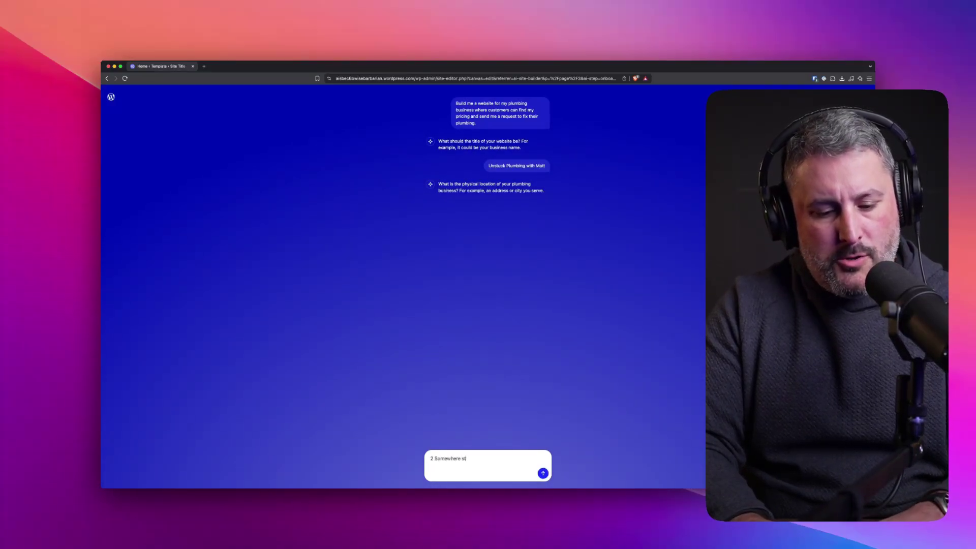
text( Boston Ma)
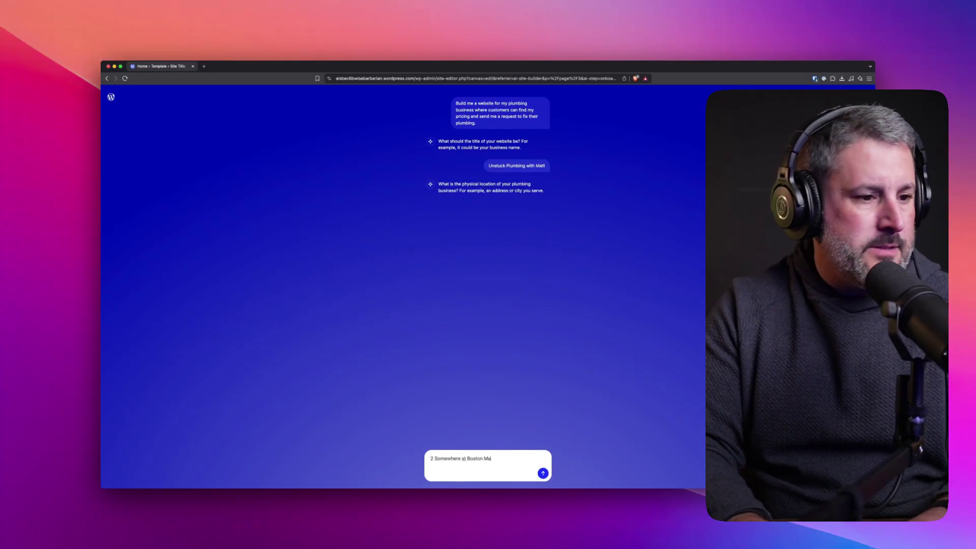
key(Return)
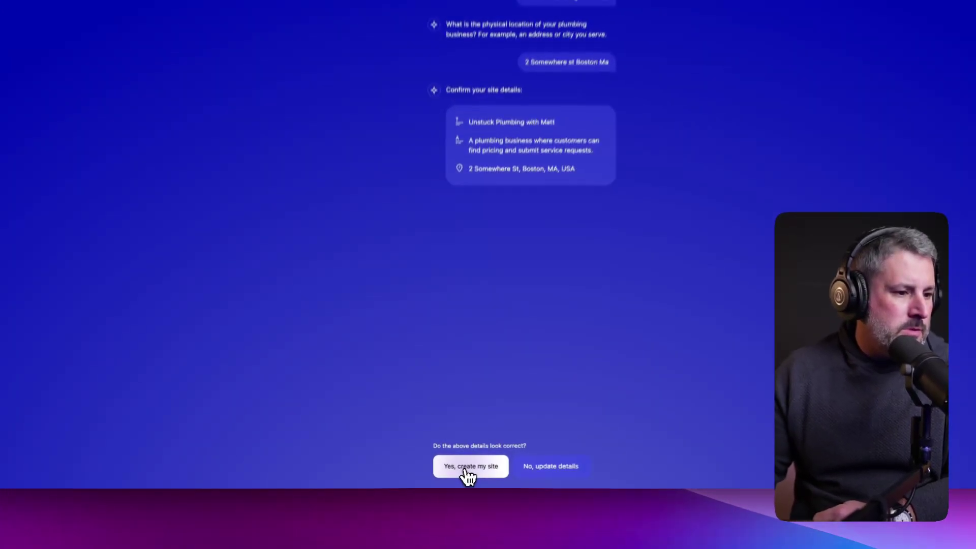
click(467, 472)
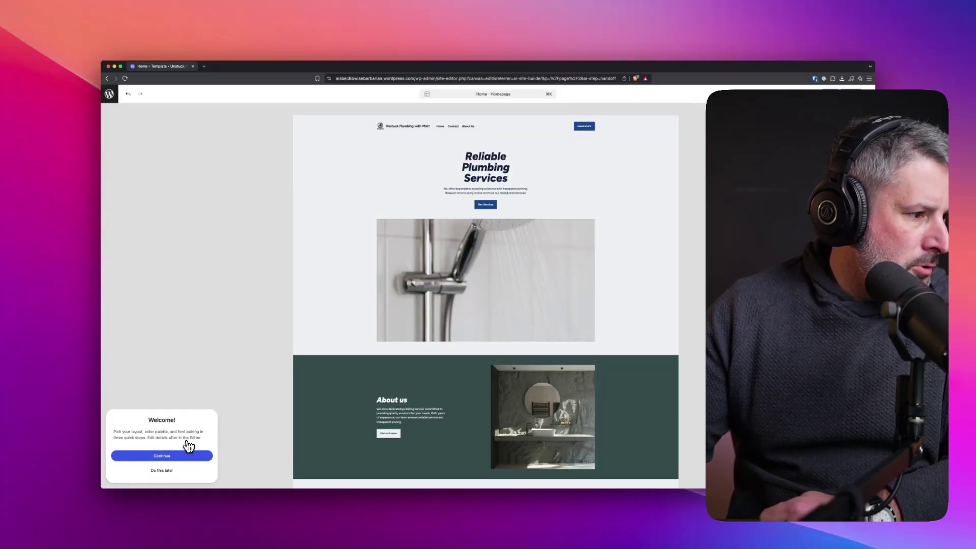
- Continue past the Welcome dialog into the layout, palette and font setup
click(136, 452)
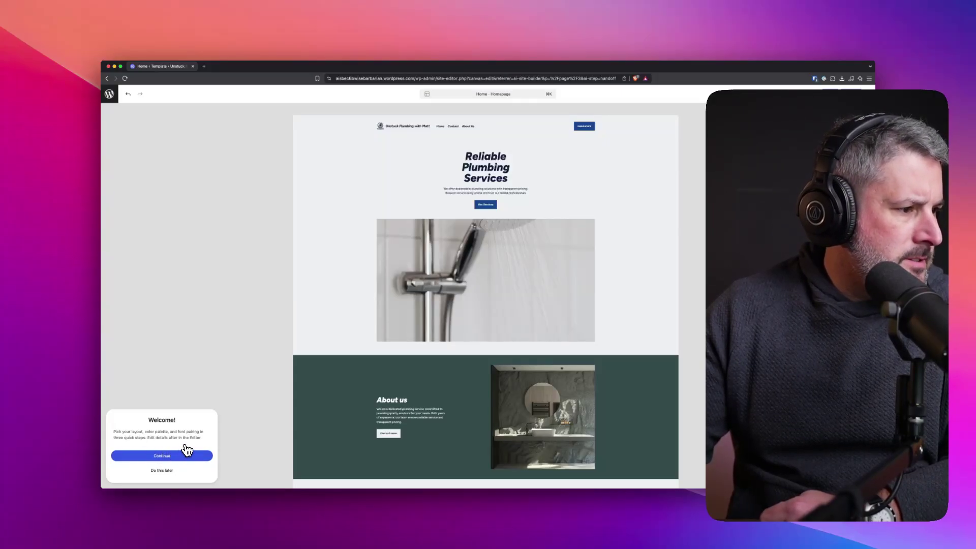
click(168, 471)
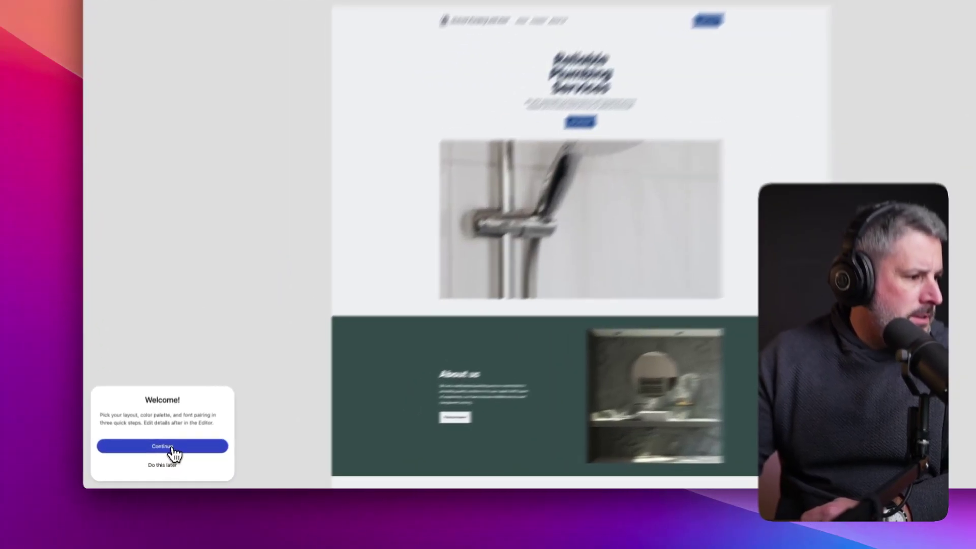
- Preview the Commitment to quality, alternate and bathroom-photo homepage layouts
click(171, 456)
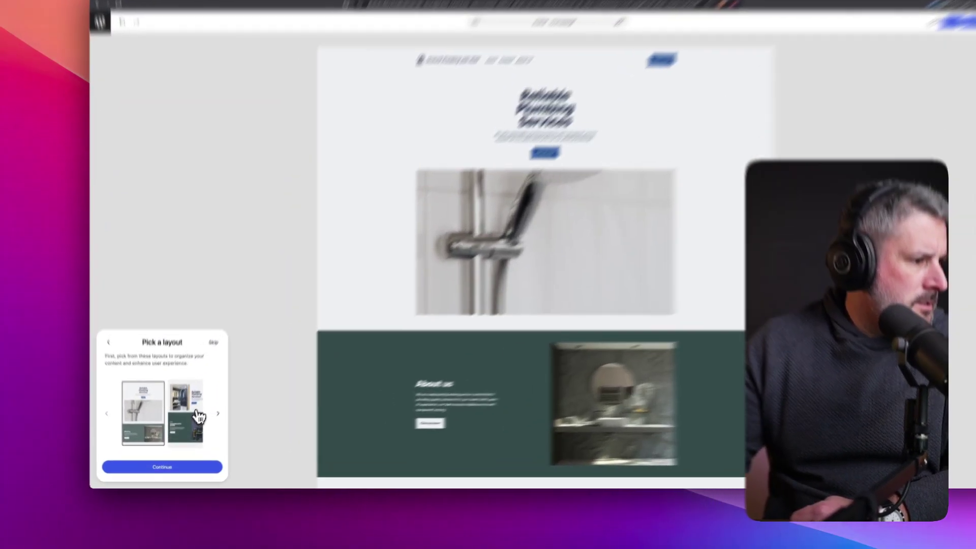
click(196, 413)
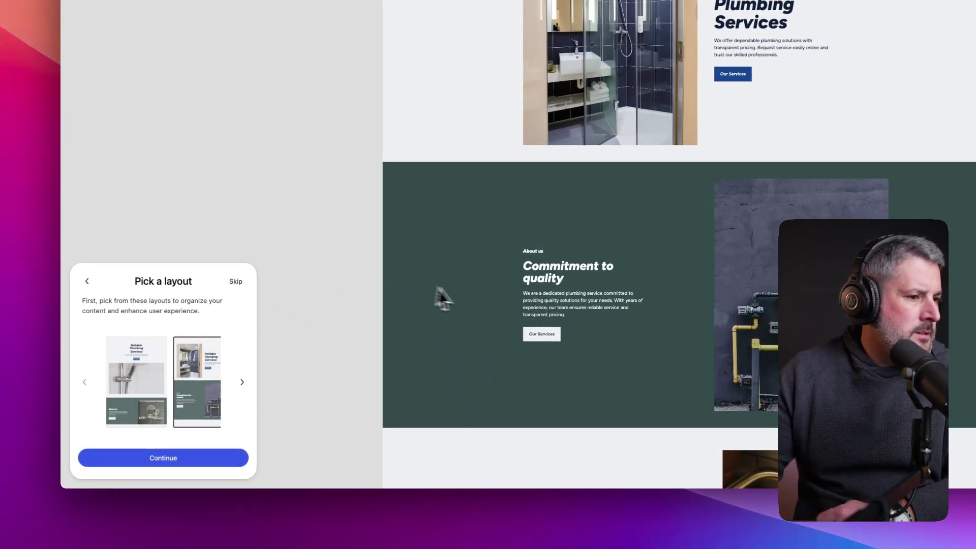
scroll(447, 305, down, 5)
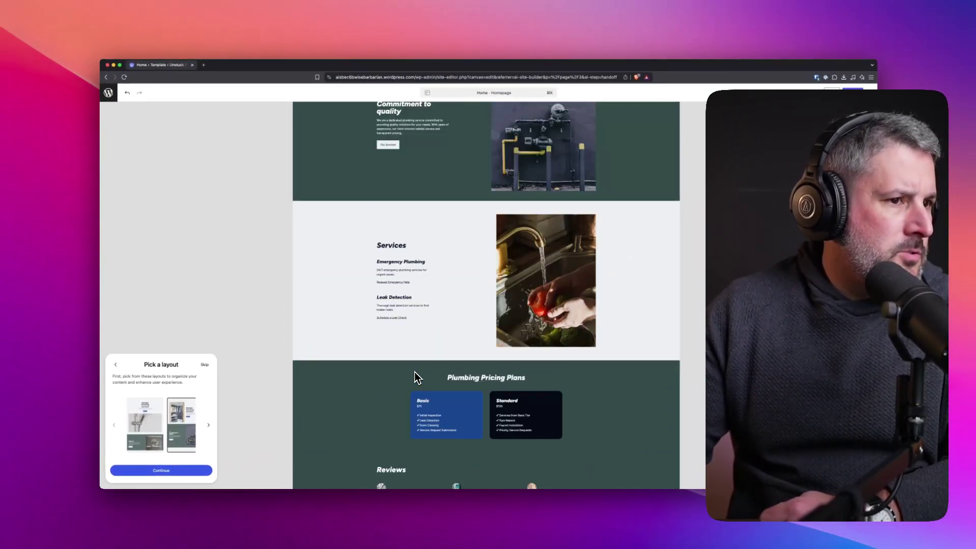
scroll(414, 376, up, 5)
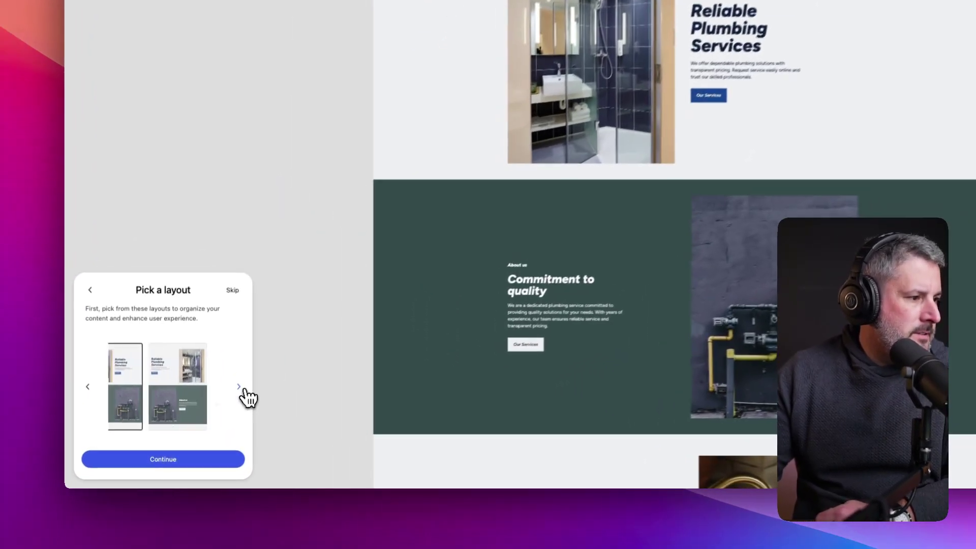
click(209, 424)
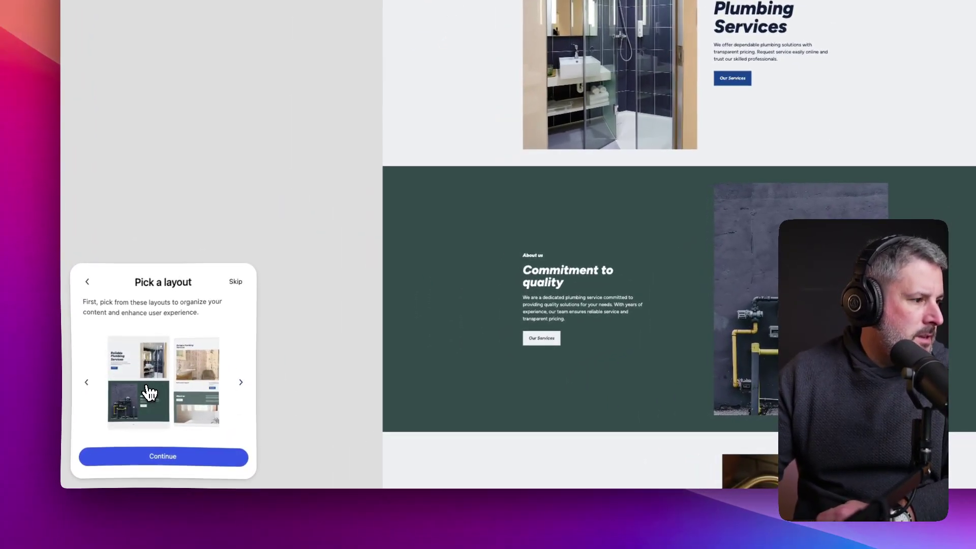
click(147, 392)
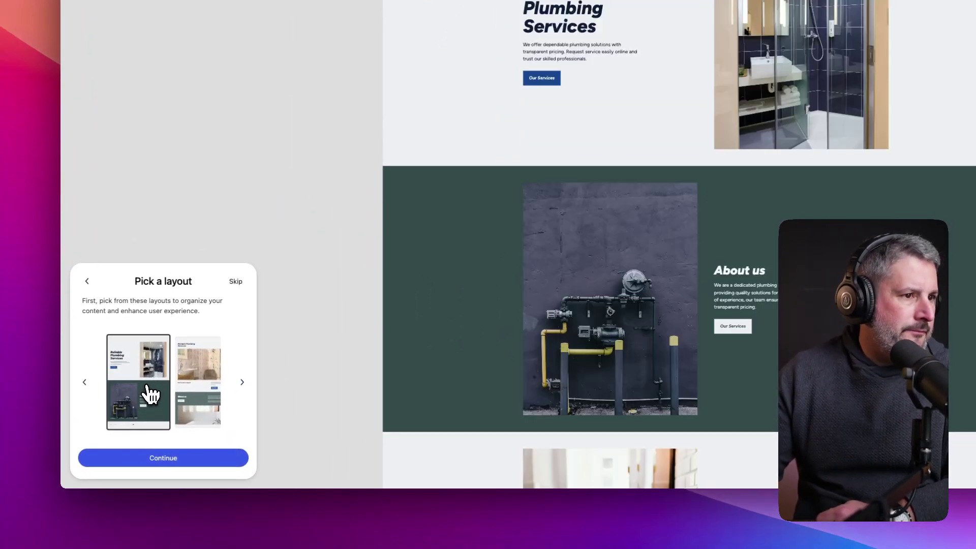
click(209, 389)
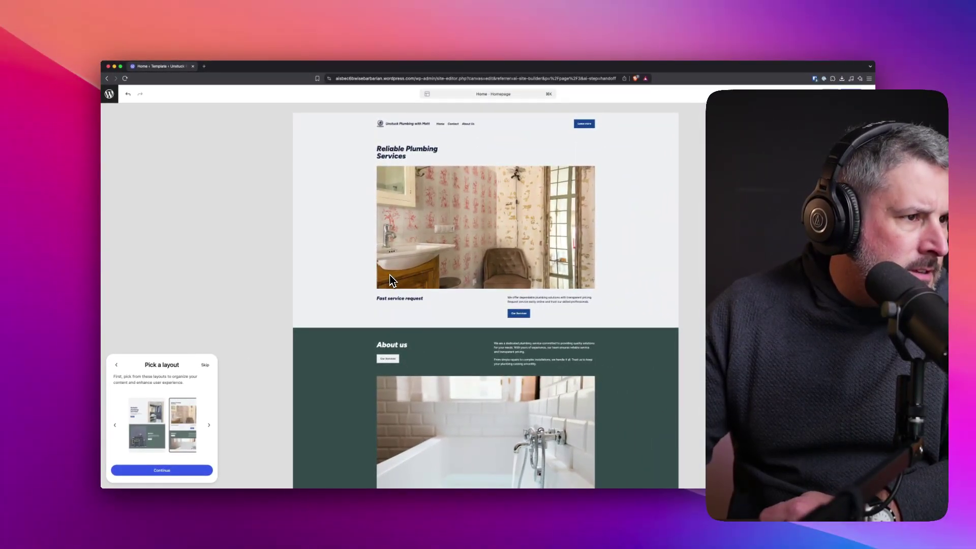
- Preview the service-card and wallpapered-bathroom layouts, ending on the pipes photo beside About us
scroll(458, 259, down, 5)
scroll(499, 269, up, 5)
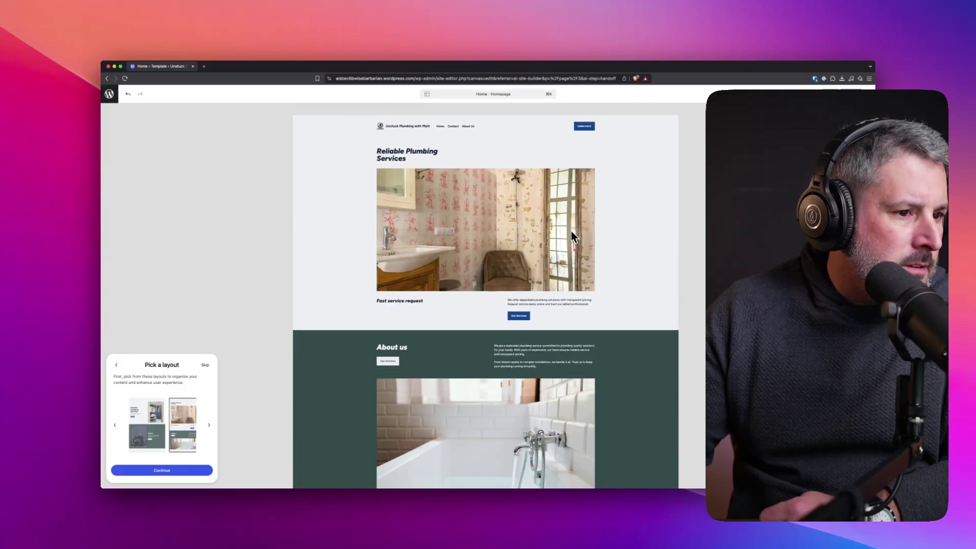
scroll(573, 237, down, 5)
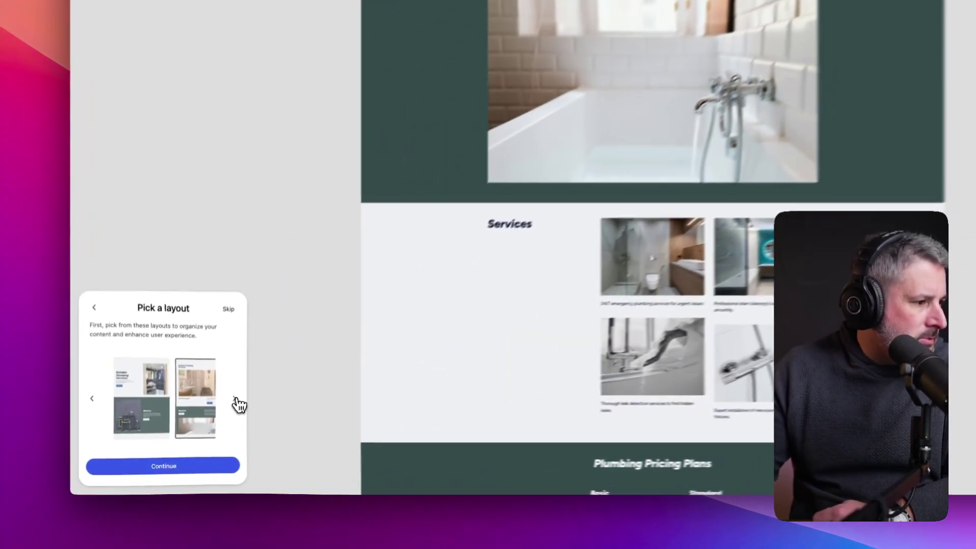
click(209, 425)
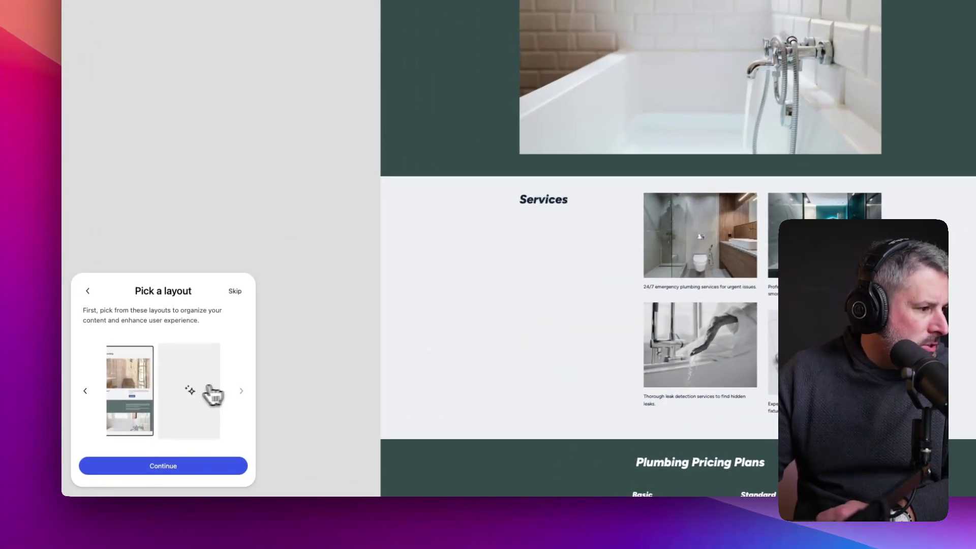
click(189, 380)
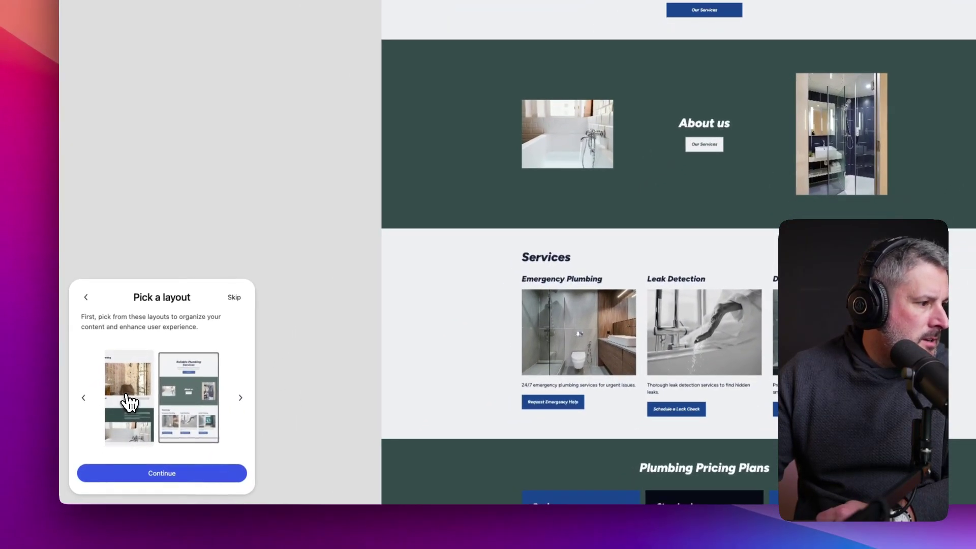
click(125, 415)
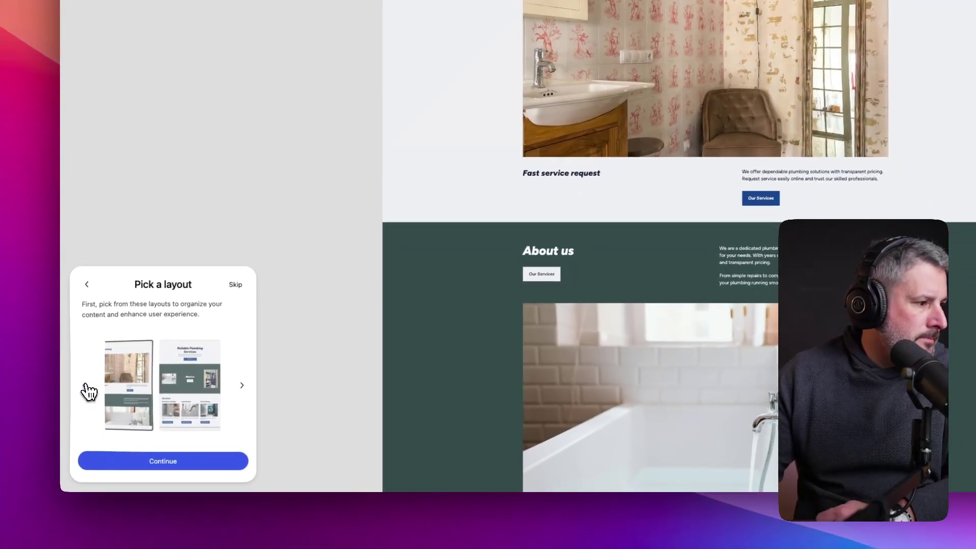
click(82, 405)
click(187, 411)
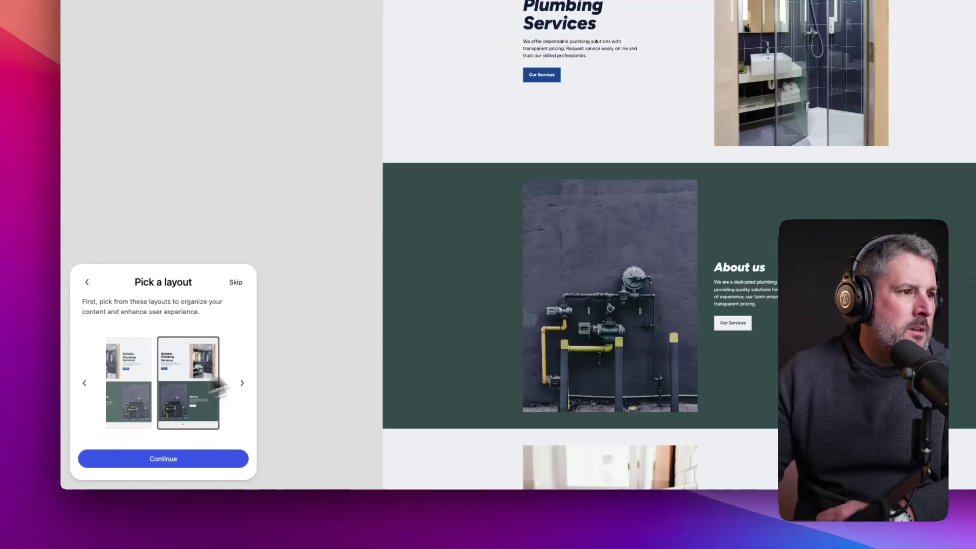
- Switch to the left layout with a Reliable Plumbing Services hero above Commitment to quality
scroll(407, 251, down, 8)
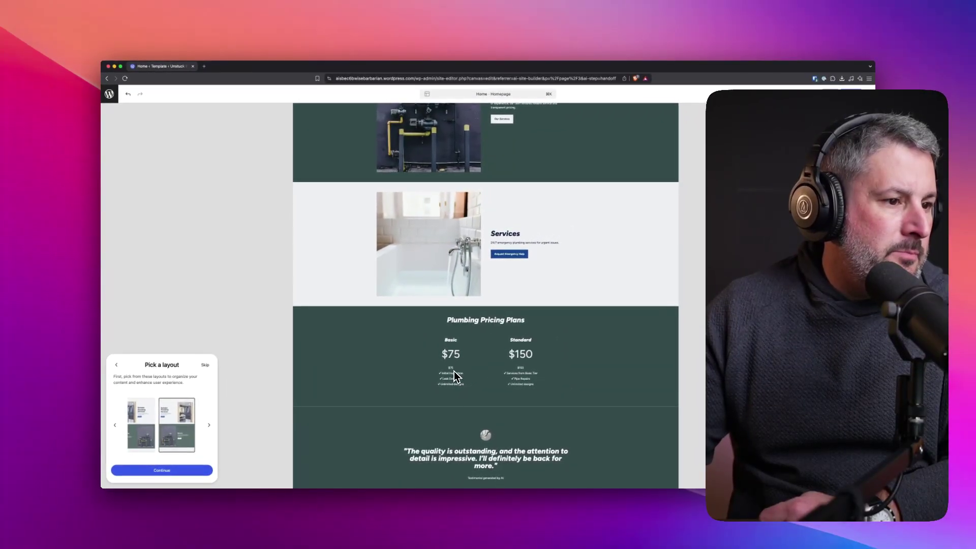
scroll(508, 406, down, 2)
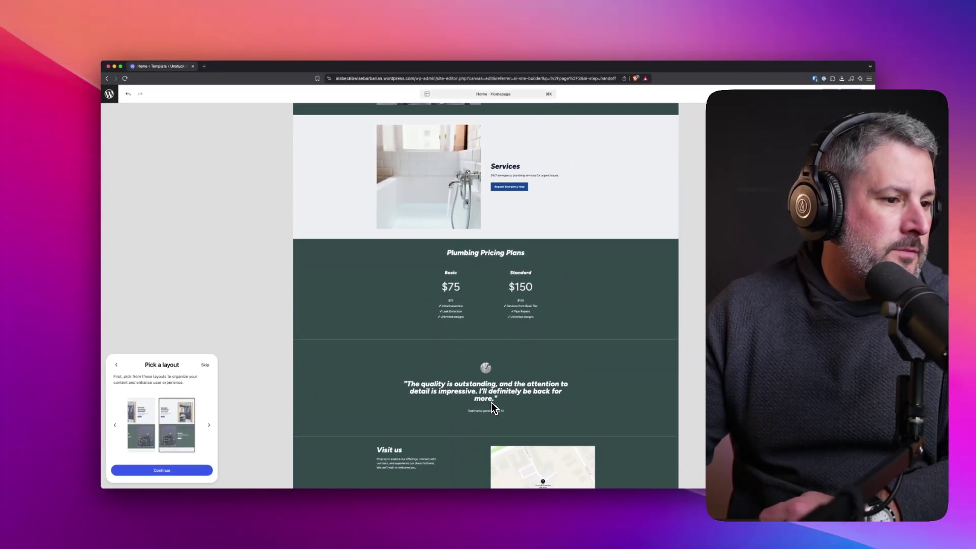
scroll(458, 388, down, 2)
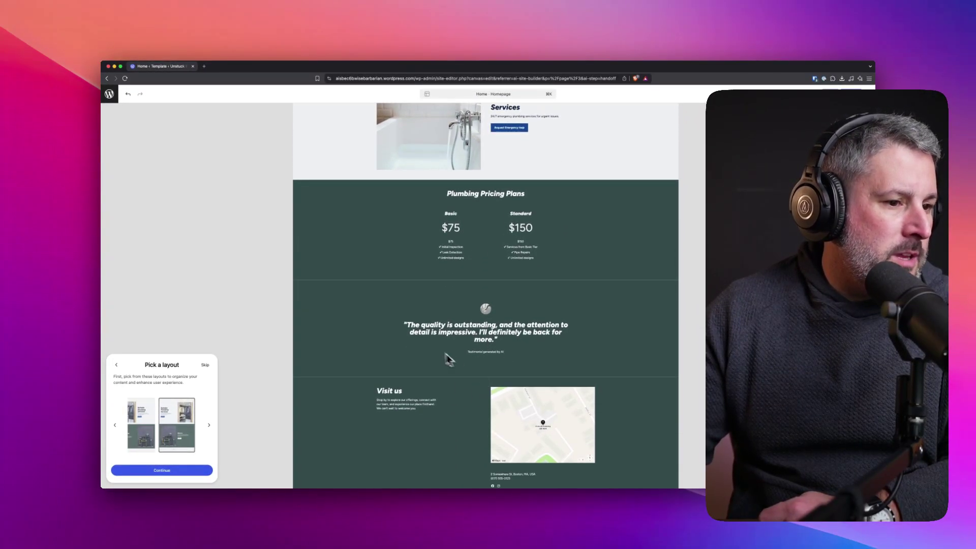
scroll(440, 358, down, 3)
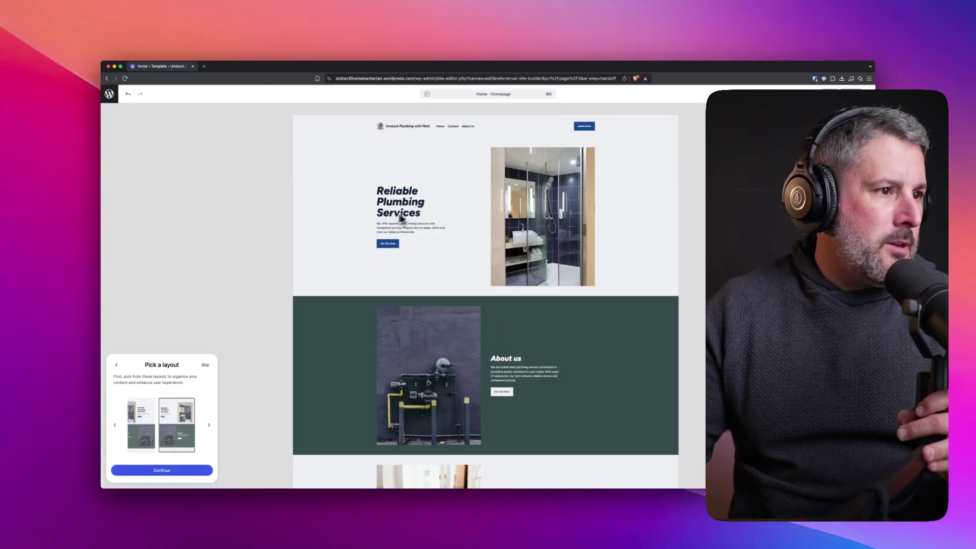
scroll(515, 289, down, 3)
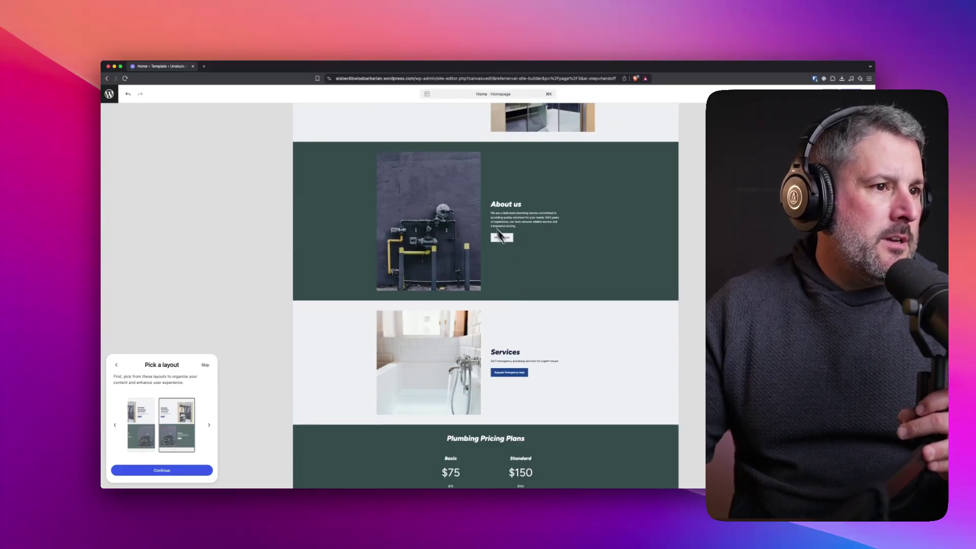
scroll(528, 279, down, 2)
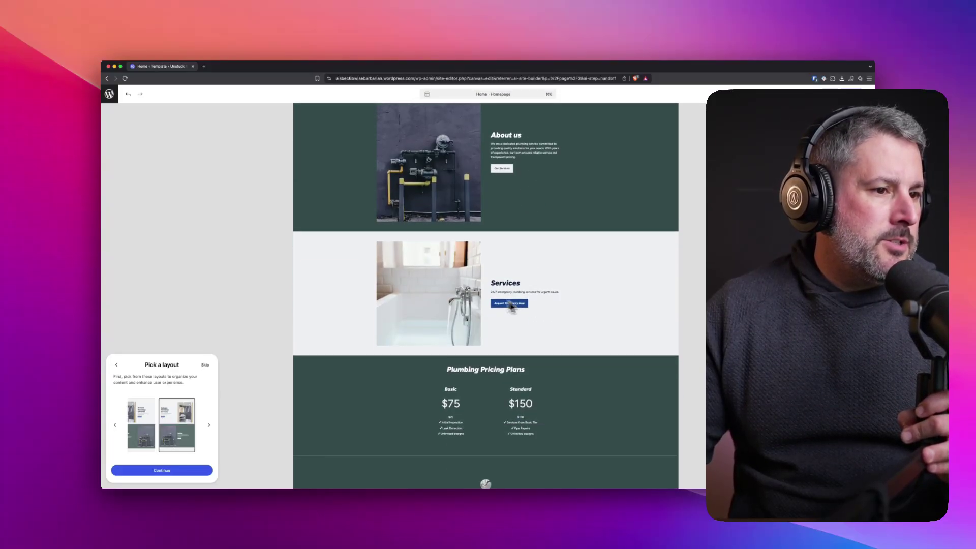
scroll(481, 320, down, 3)
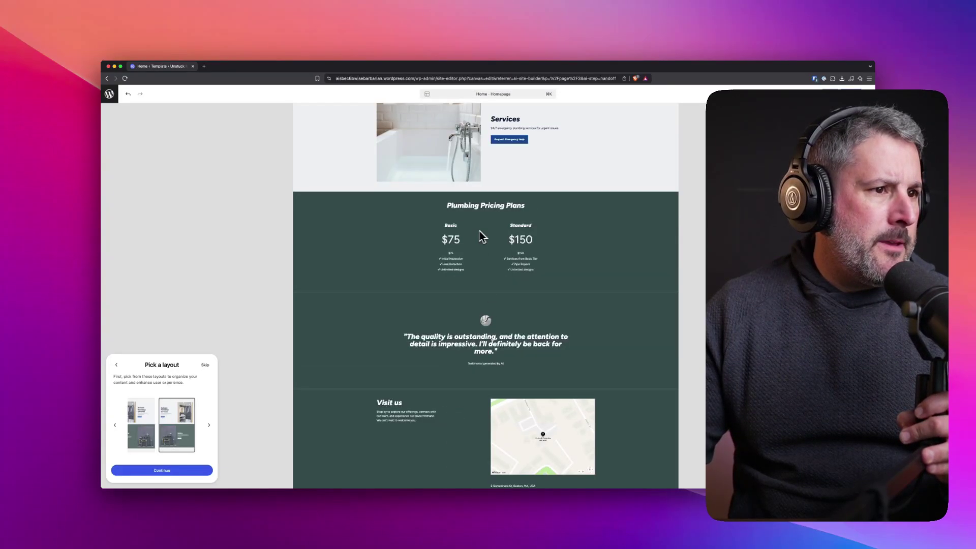
scroll(503, 358, down, 2)
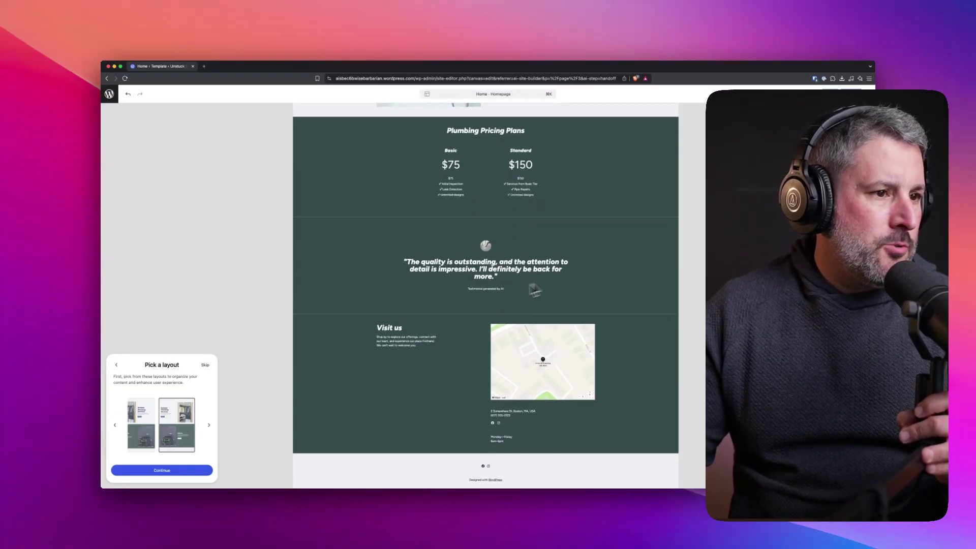
scroll(424, 340, down, 1)
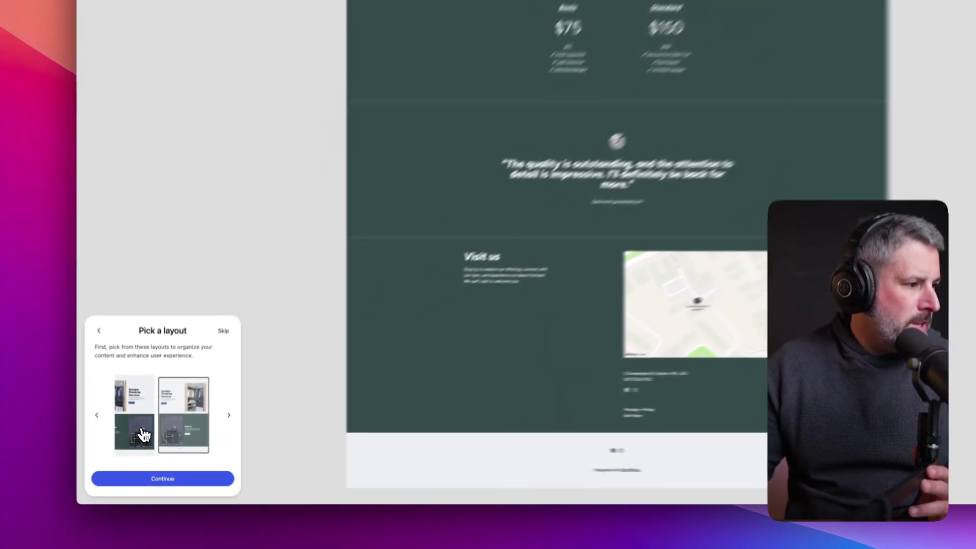
click(140, 425)
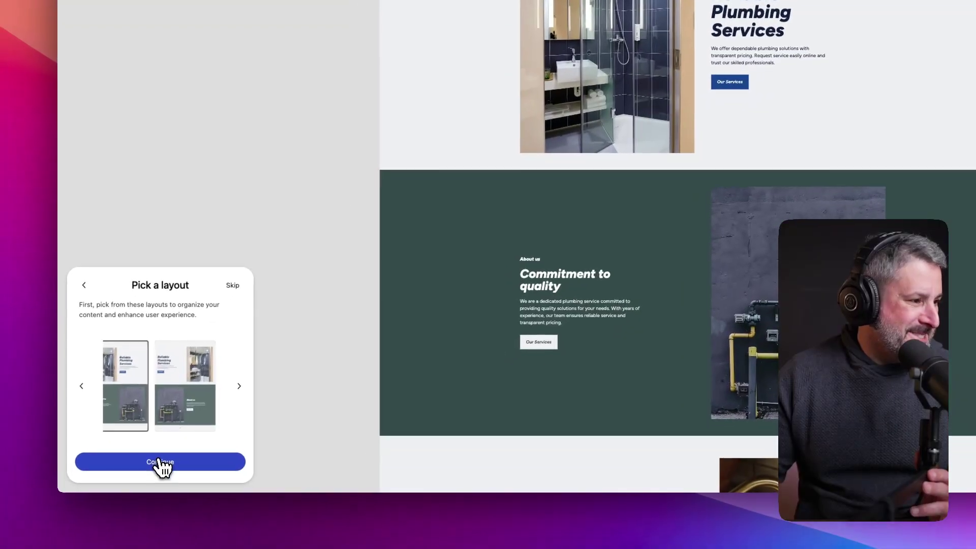
- Compare blue, grey-black and grey-brown palettes, keep navy-blue, and start an Ask AI palette request
click(162, 463)
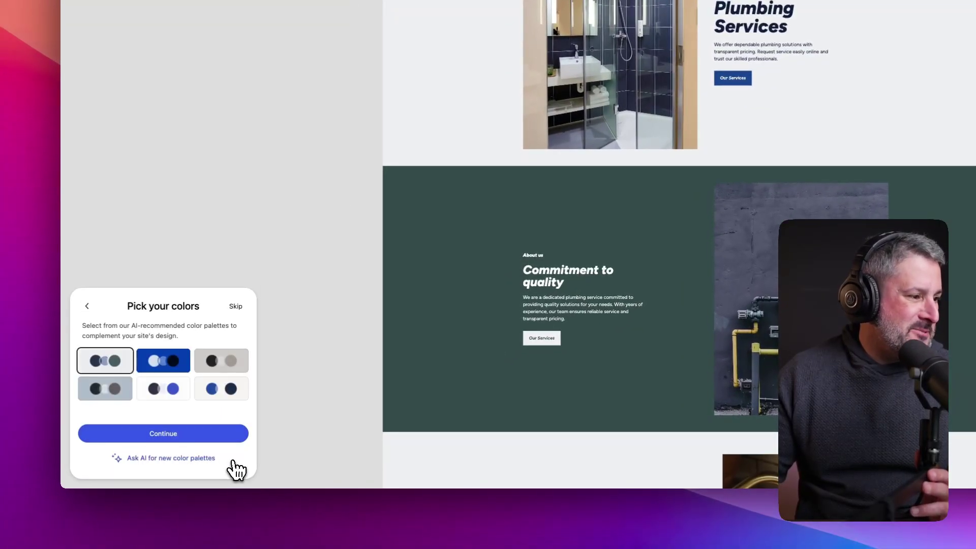
click(180, 371)
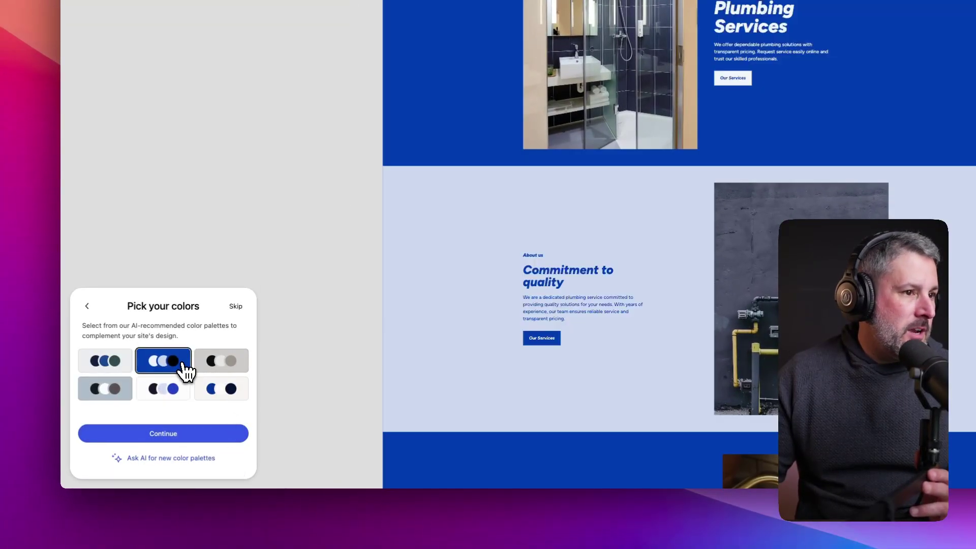
click(231, 363)
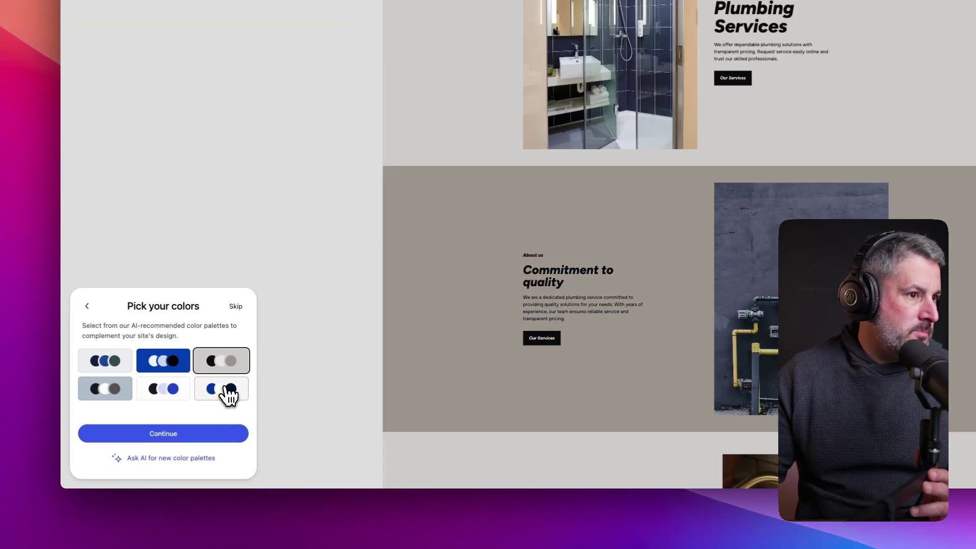
click(226, 393)
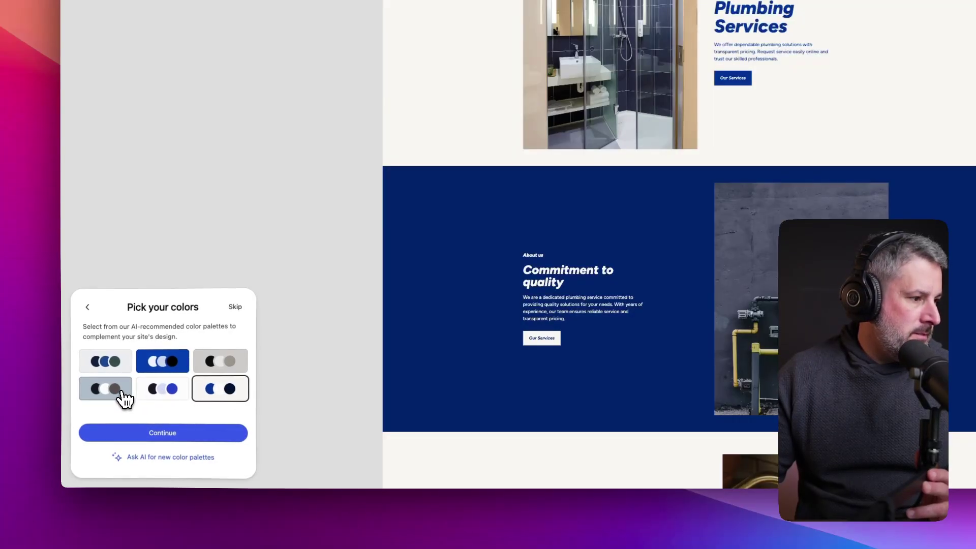
click(130, 399)
click(204, 395)
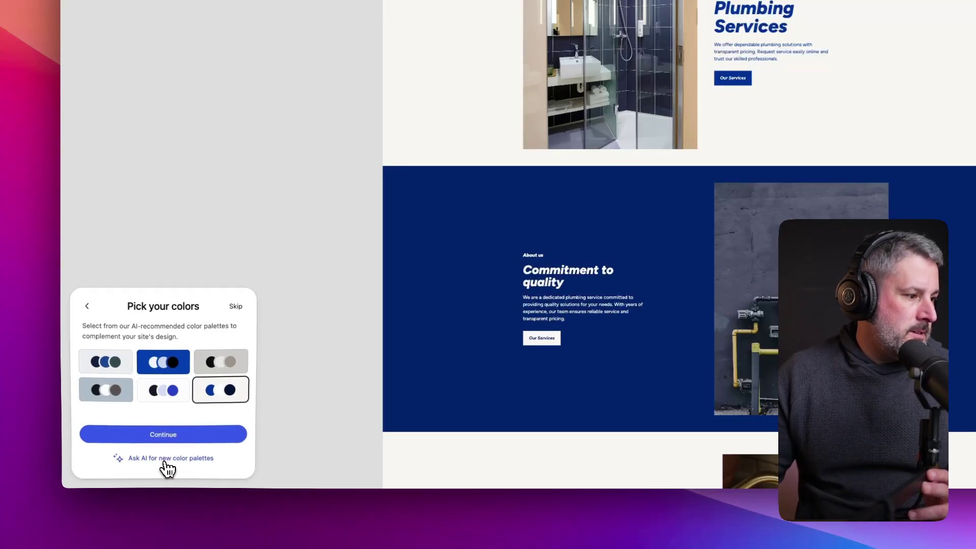
click(166, 458)
click(155, 455)
- Ask AI for palettes matching the blue-and-red business car, compare them, and accept the navy one
text(My exist)
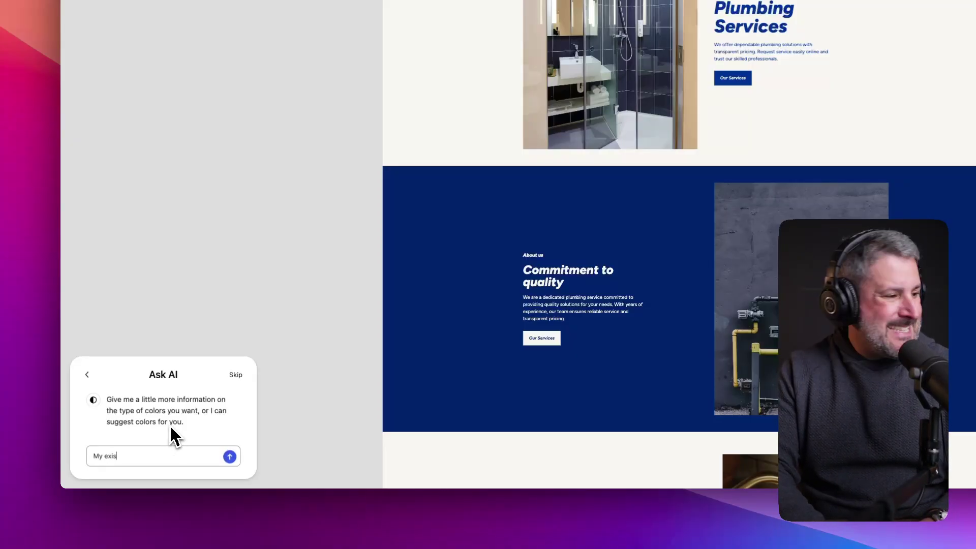
text(ing bu)
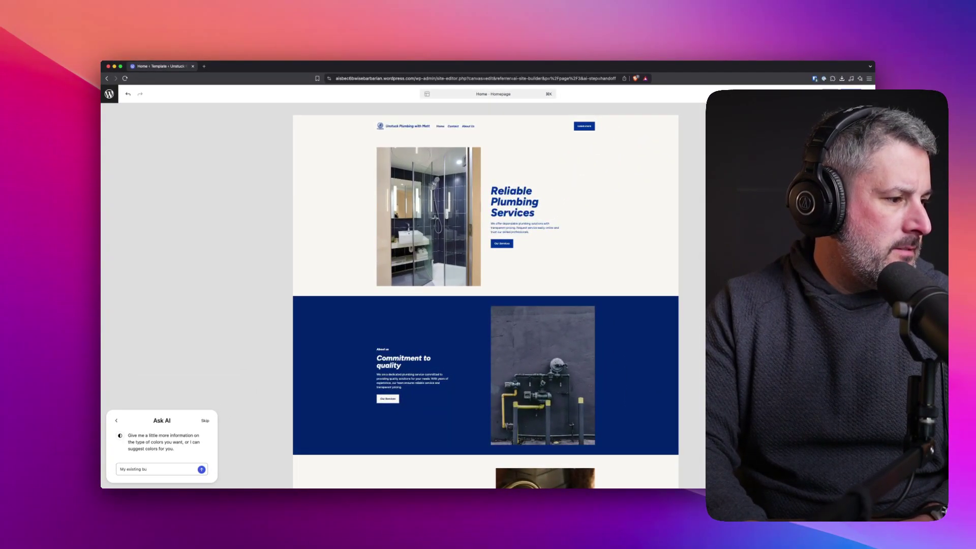
text(siness car is blue and red)
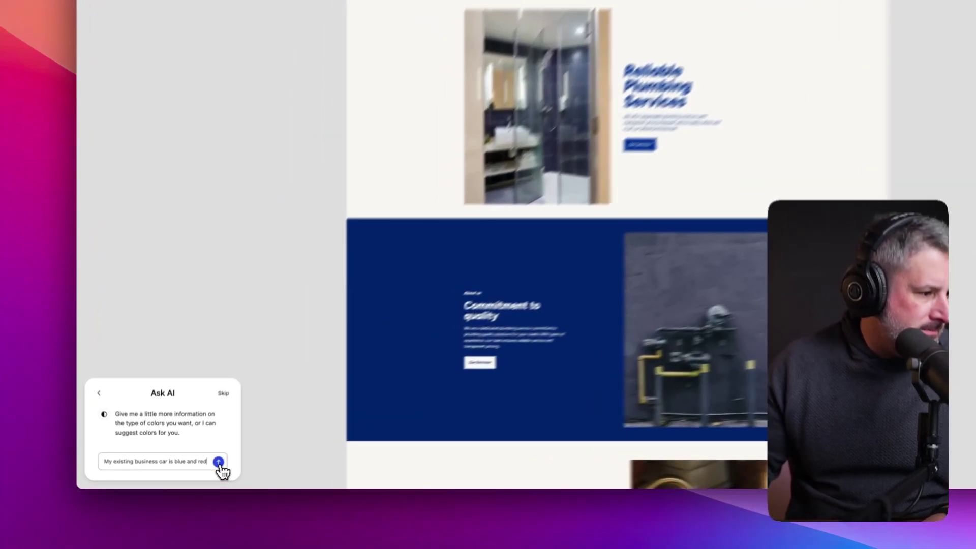
click(202, 469)
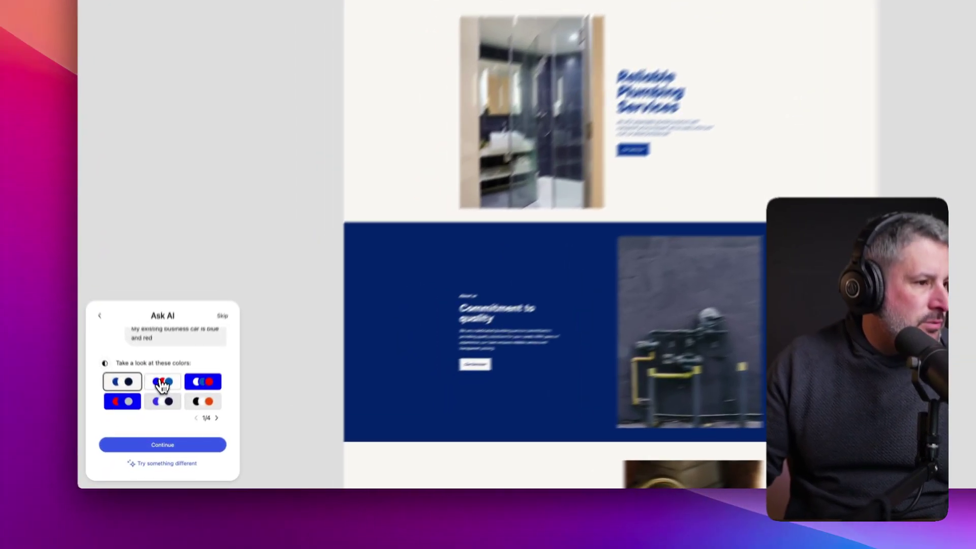
click(161, 383)
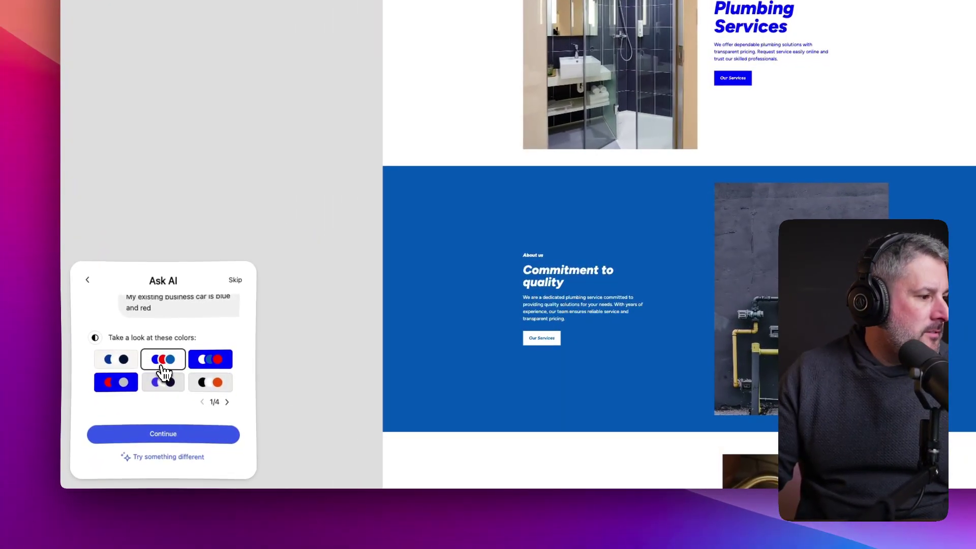
click(212, 387)
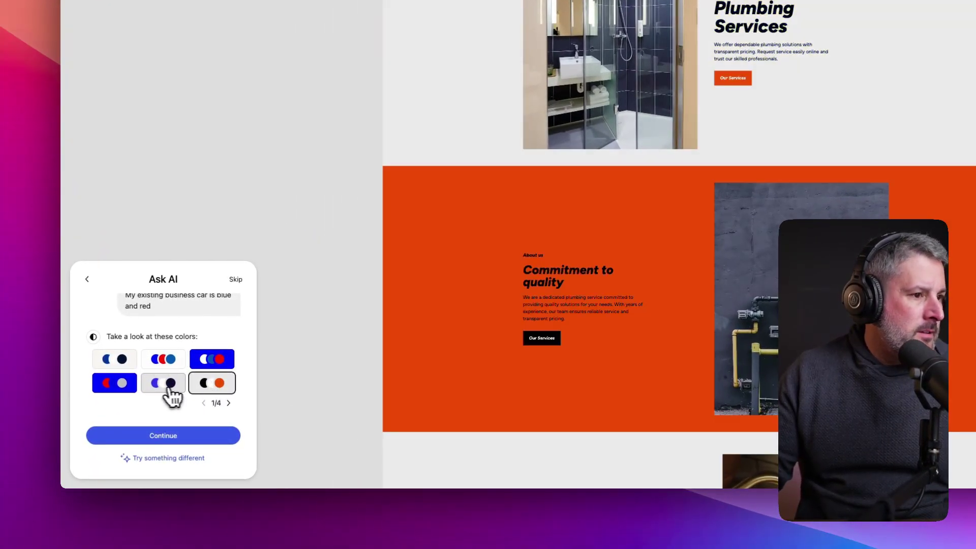
click(167, 385)
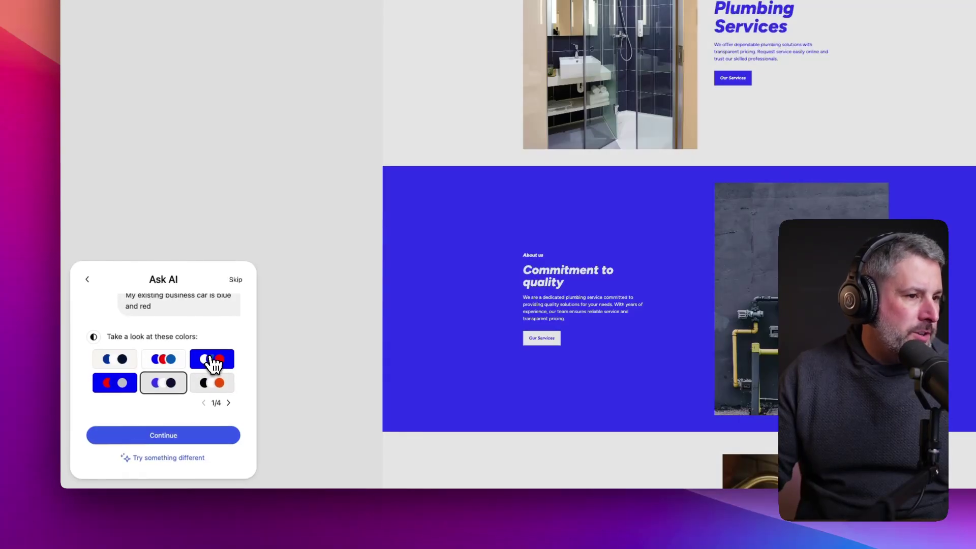
click(213, 364)
click(169, 362)
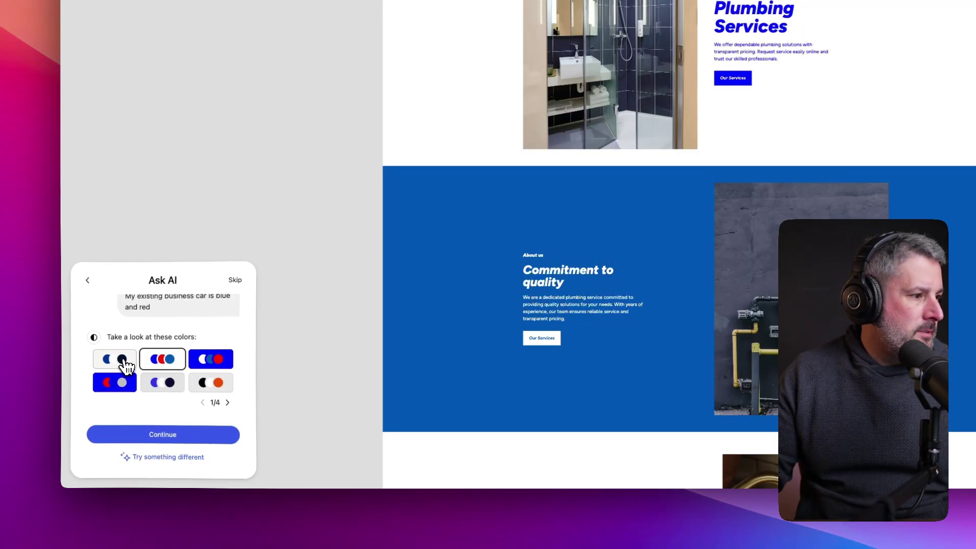
click(115, 360)
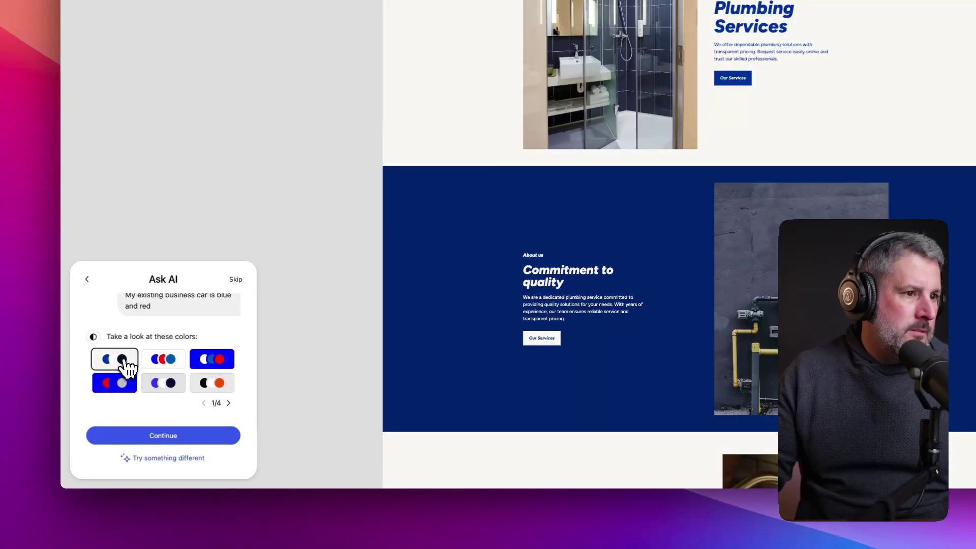
click(173, 435)
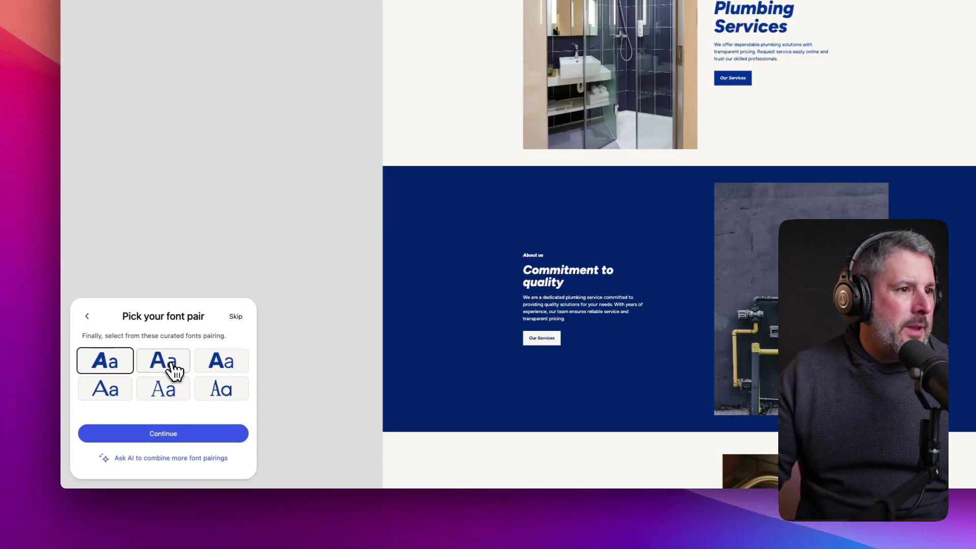
- Compare sans-serif and serif font pairs, then choose the bold sans-serif pair to finish setup
click(170, 361)
click(238, 362)
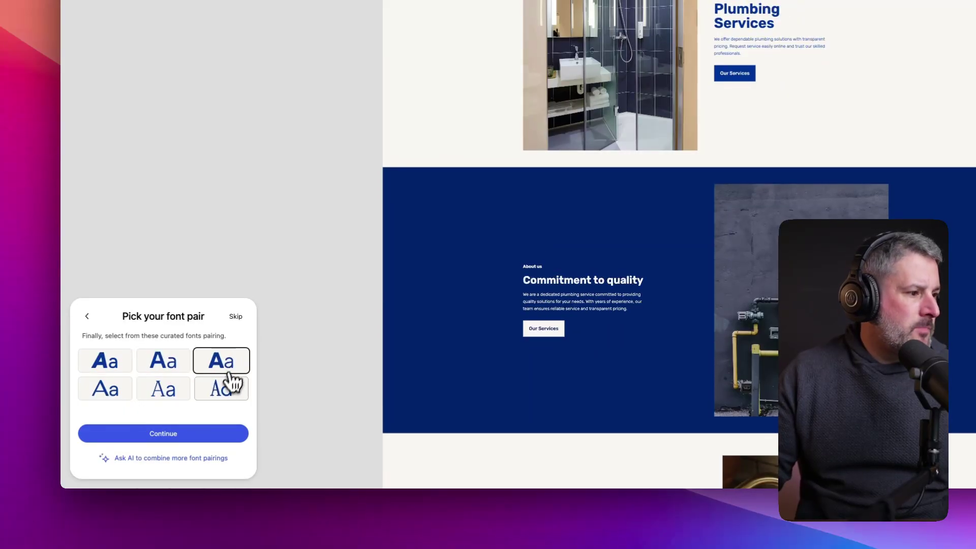
click(222, 398)
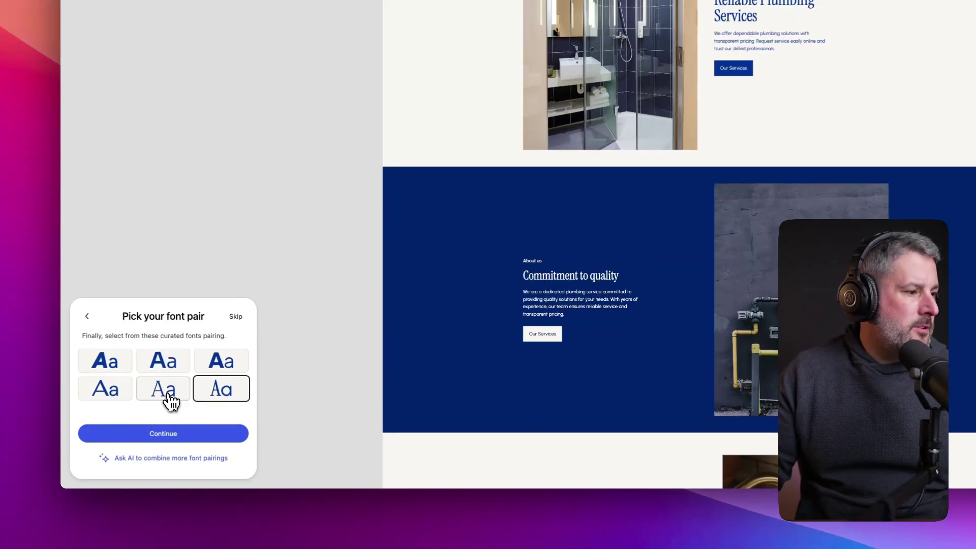
click(138, 398)
click(155, 362)
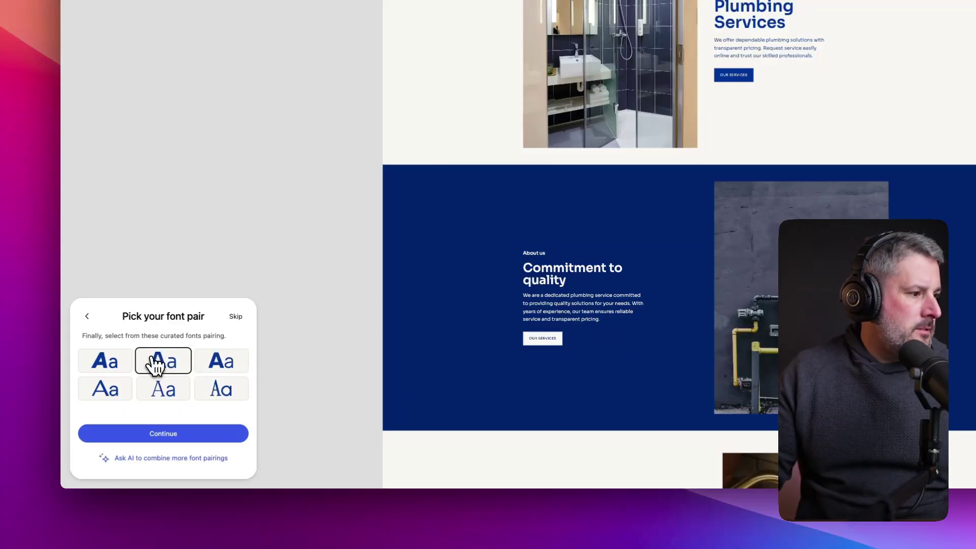
click(175, 440)
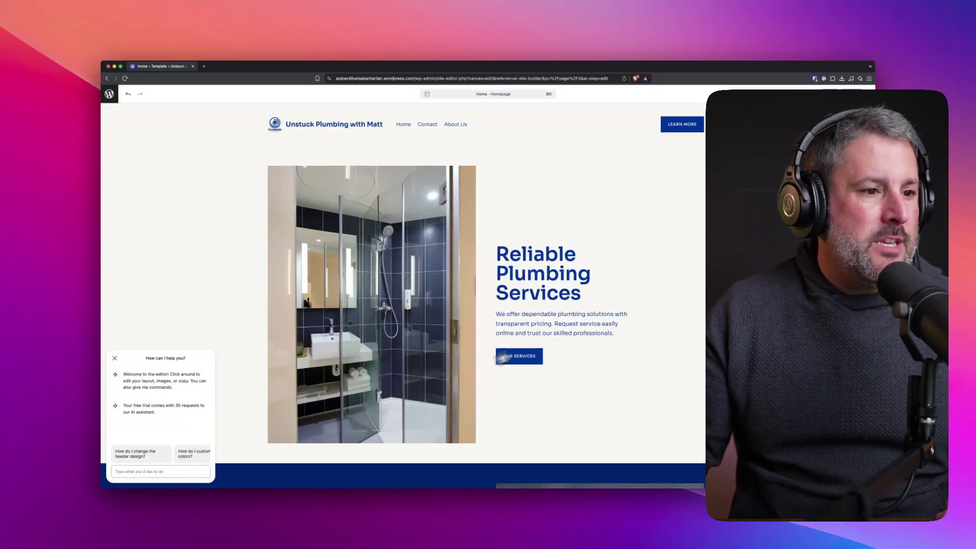
- Scroll past the Basic $75 plan and Schedule a Leak Check link, then back up to the Reliable Plumbing Services hero
scroll(531, 183, down, 5)
scroll(517, 247, down, 10)
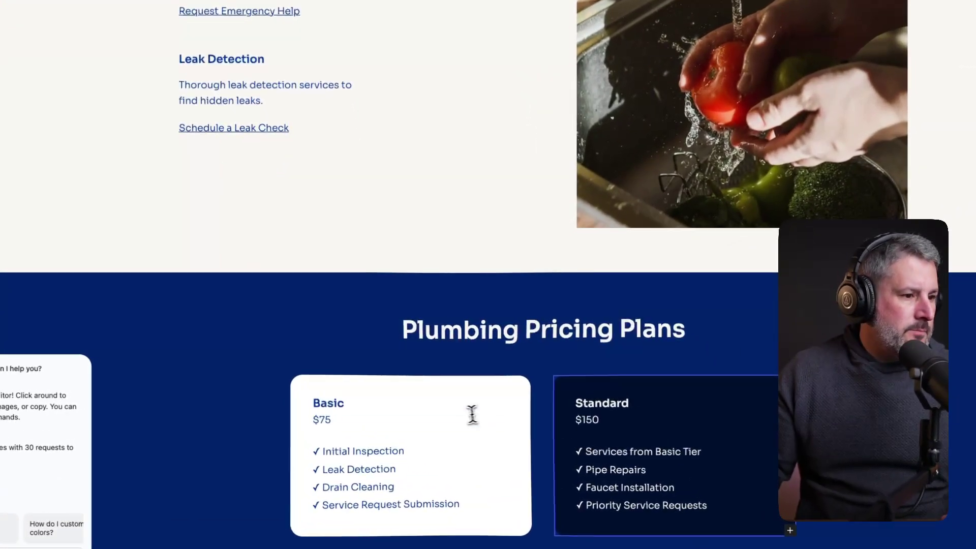
click(441, 389)
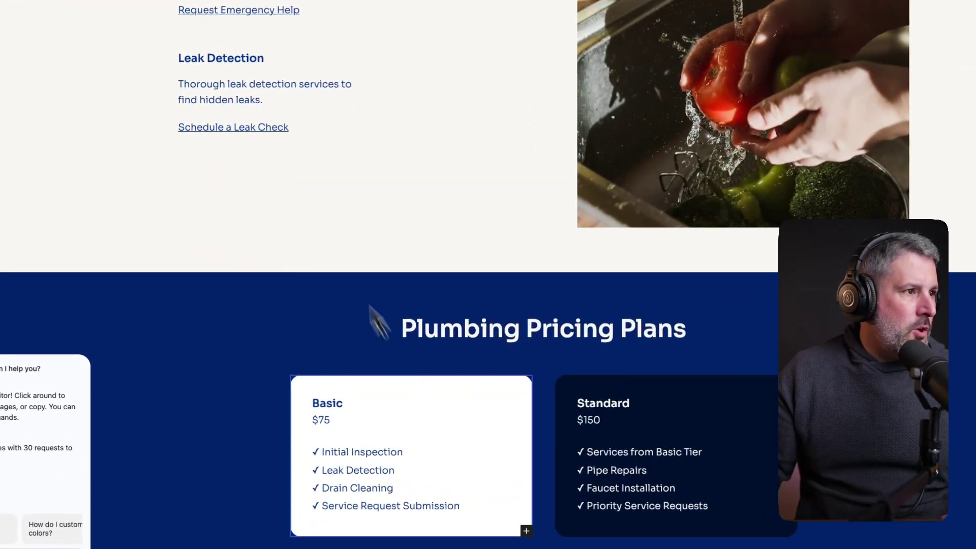
click(258, 127)
scroll(263, 189, up, 10)
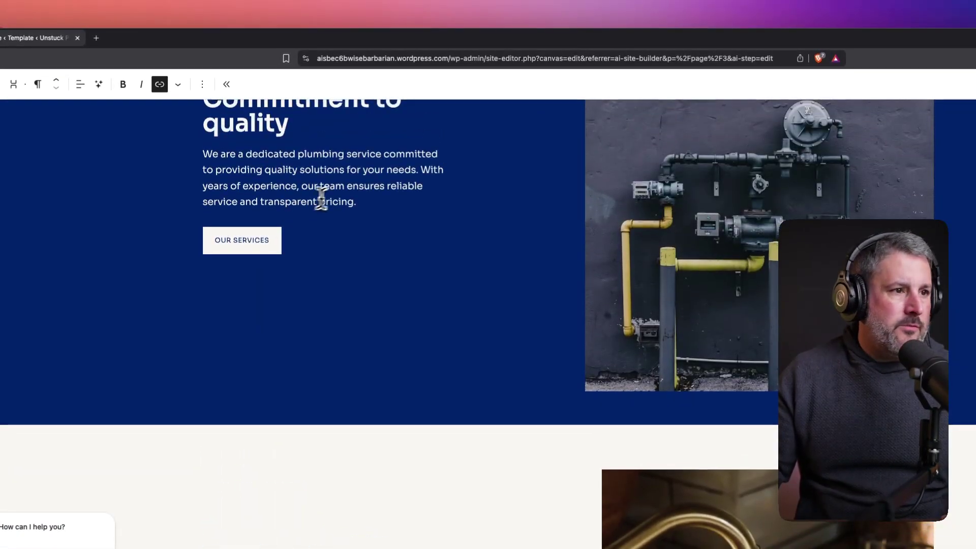
scroll(321, 197, up, 10)
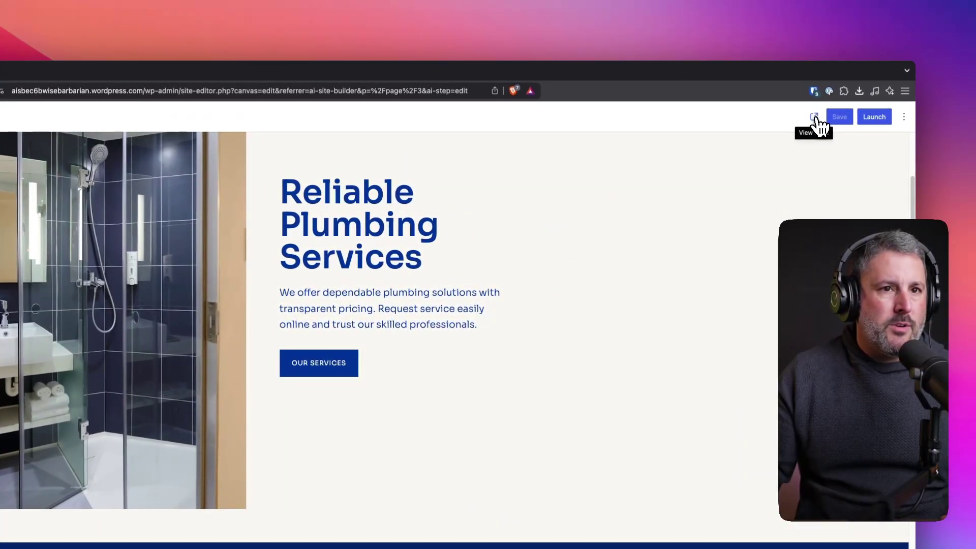
- Open the live Unstuck Plumbing with Matt site in a new tab and scroll through it
click(814, 117)
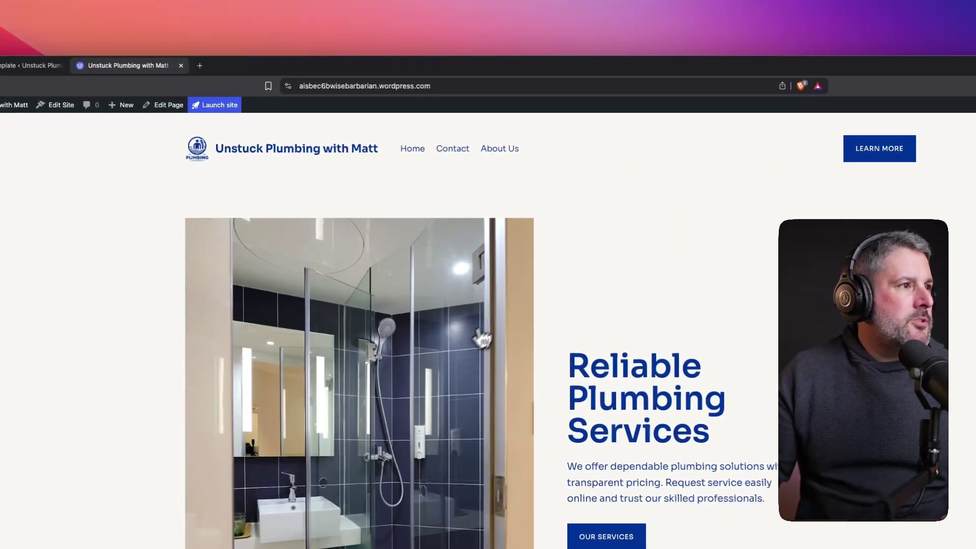
scroll(488, 320, down, 8)
scroll(491, 311, down, 10)
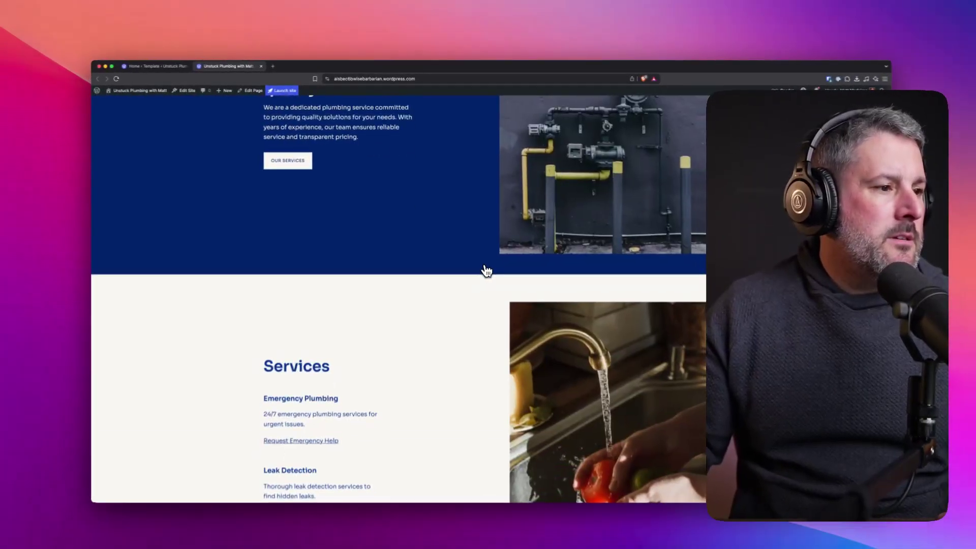
scroll(503, 319, up, 20)
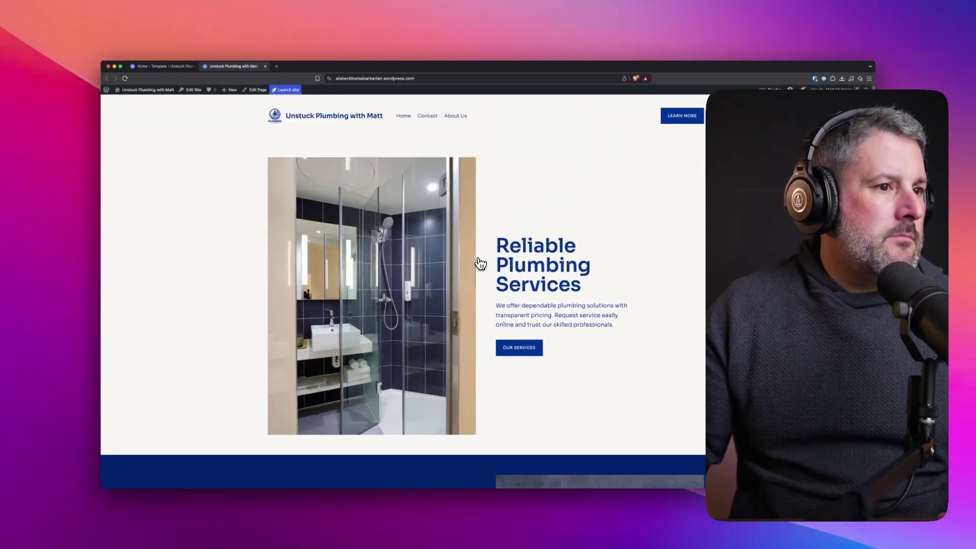
scroll(480, 264, down, 15)
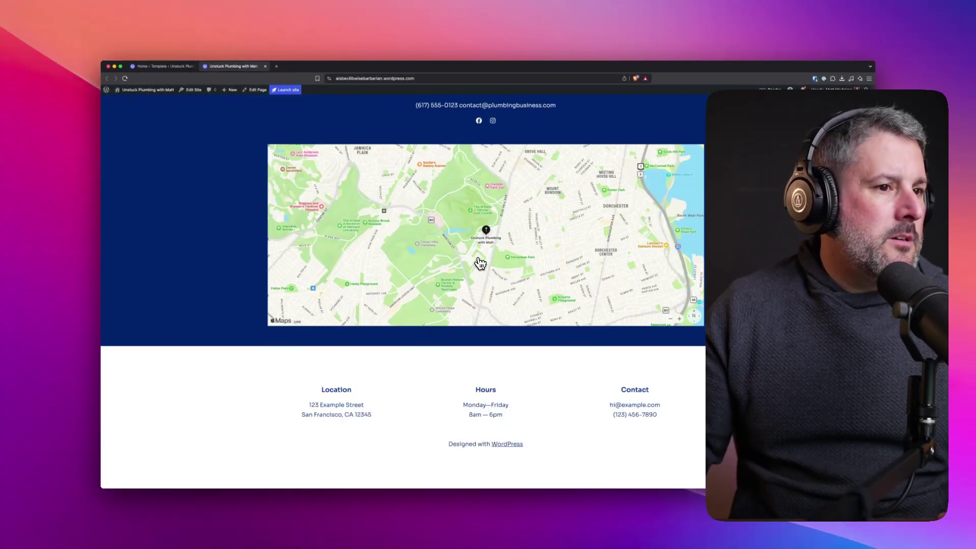
scroll(480, 263, up, 8)
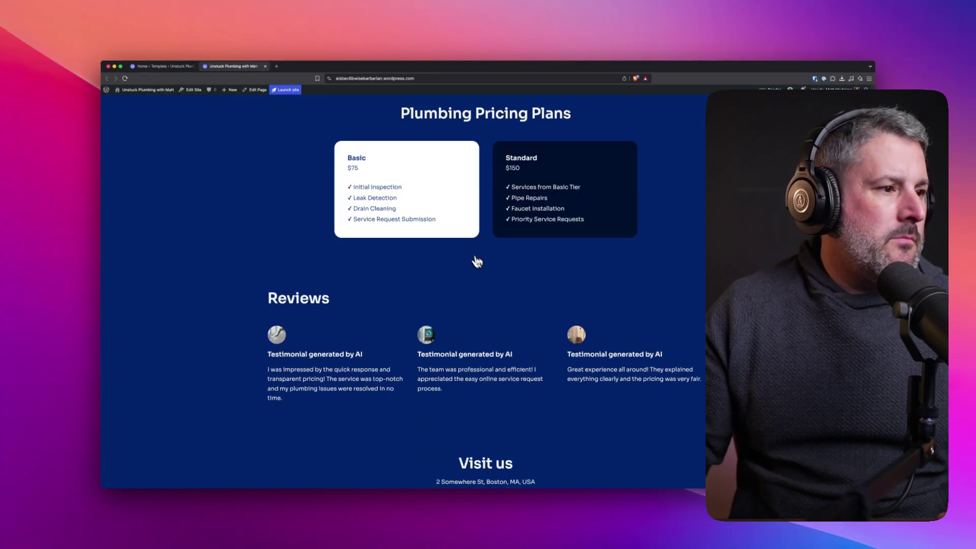
- Switch back to the site editor tab and scroll down the homepage
click(168, 66)
scroll(375, 208, down, 3)
scroll(375, 209, down, 15)
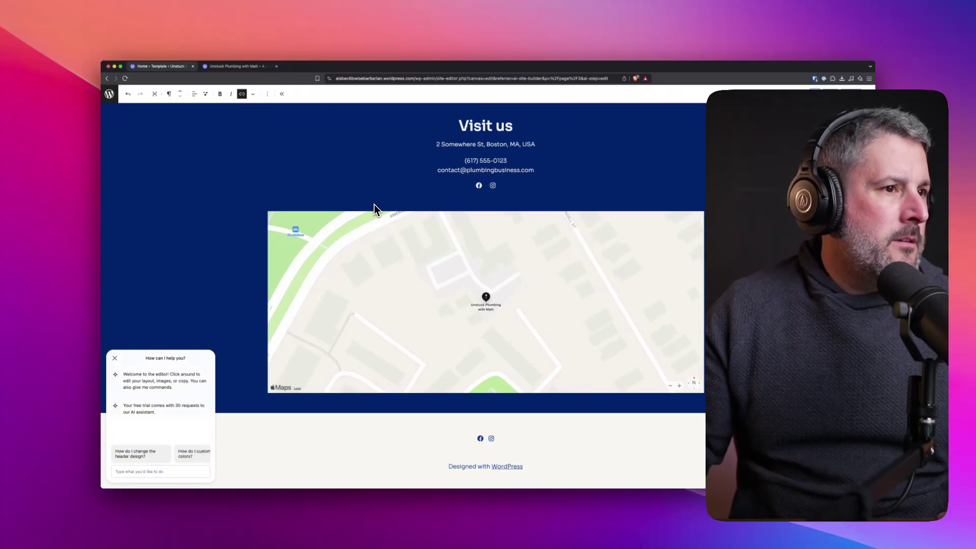
- Send the AI assistant the request 'can you write me my about page?'
scroll(443, 262, up, 10)
scroll(444, 257, up, 10)
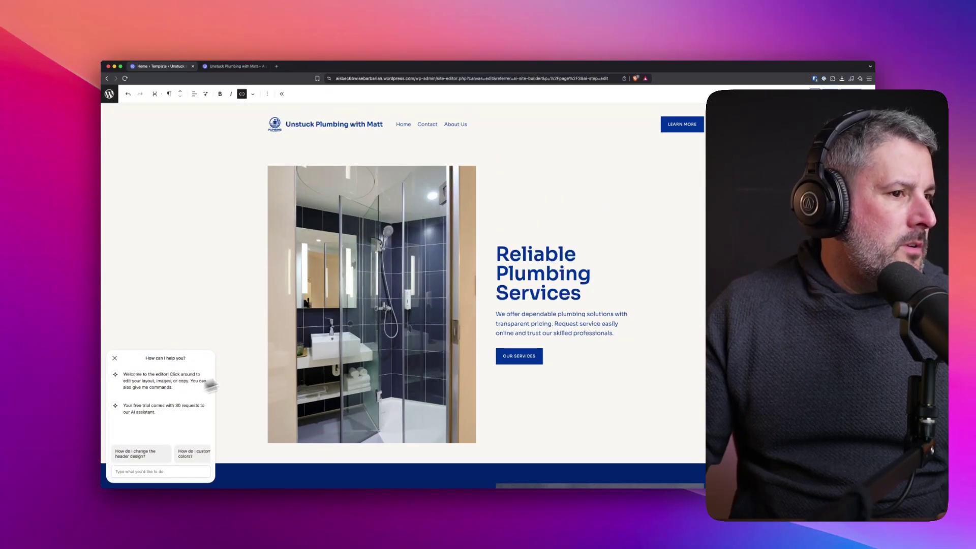
click(154, 470)
text(can)
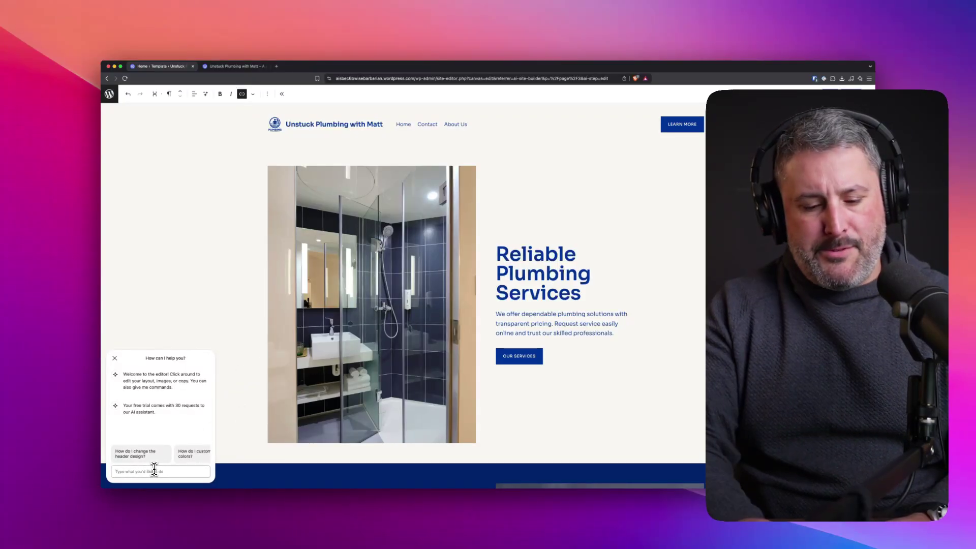
text( you write me)
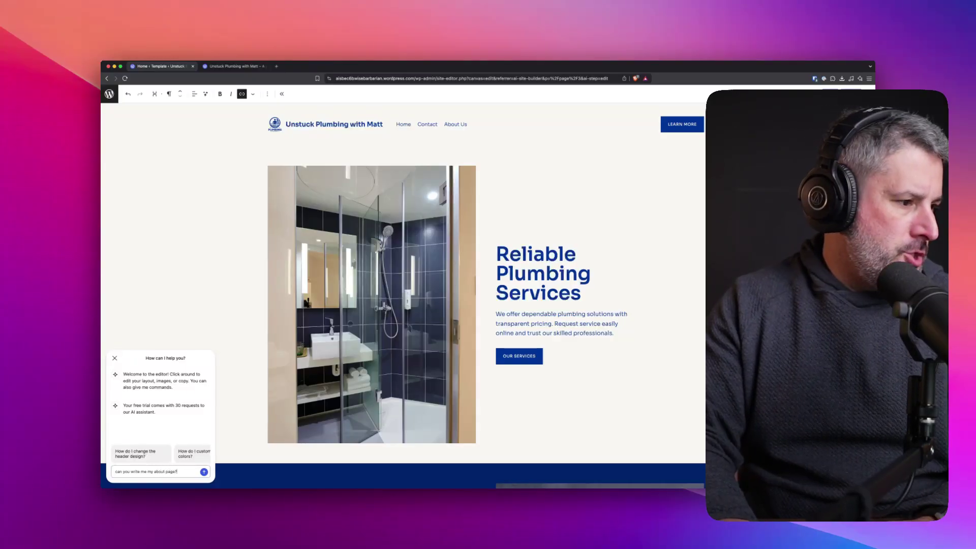
text( my about page?)
key(Return)
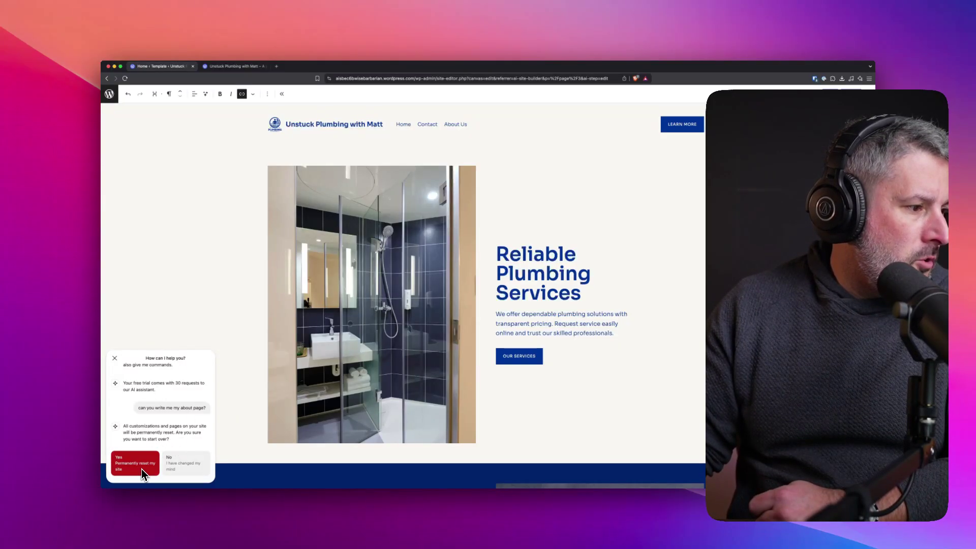
- Decline the site reset and select the whole Reliable Plumbing Services hero heading
click(179, 467)
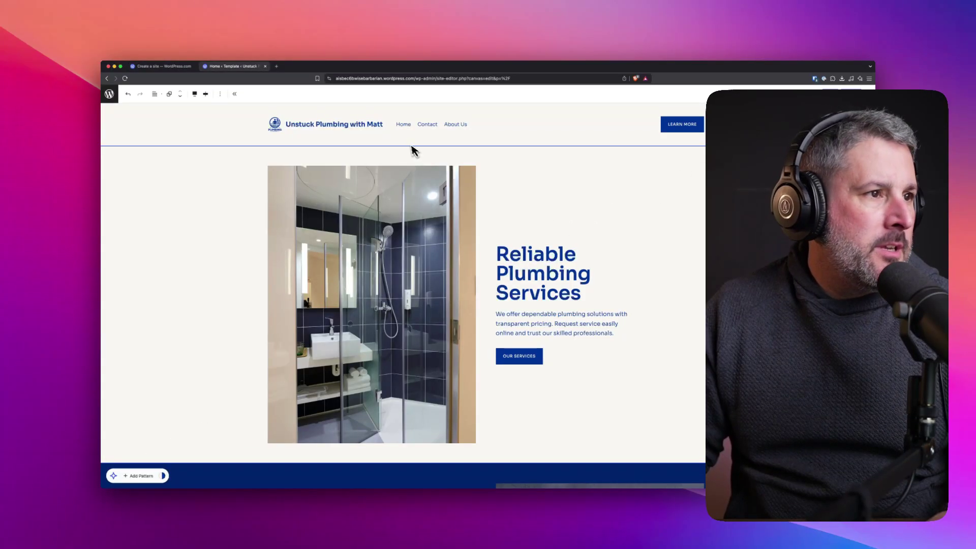
scroll(412, 150, down, 3)
double_click(503, 184)
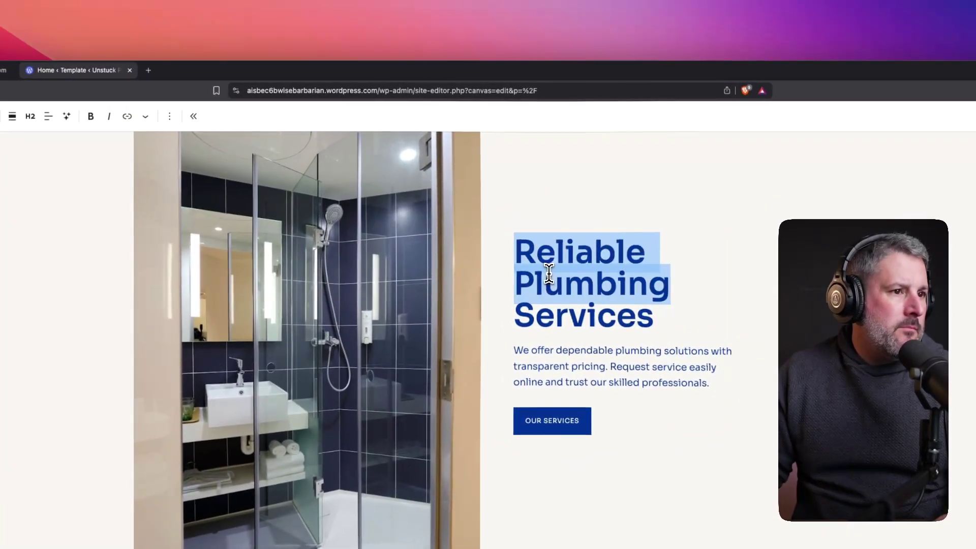
click(502, 176)
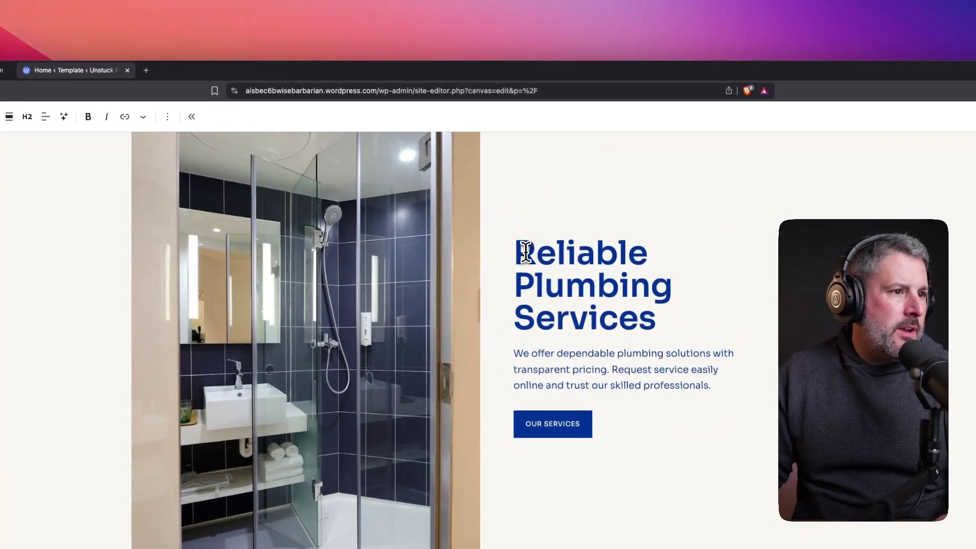
drag(524, 251, 655, 319)
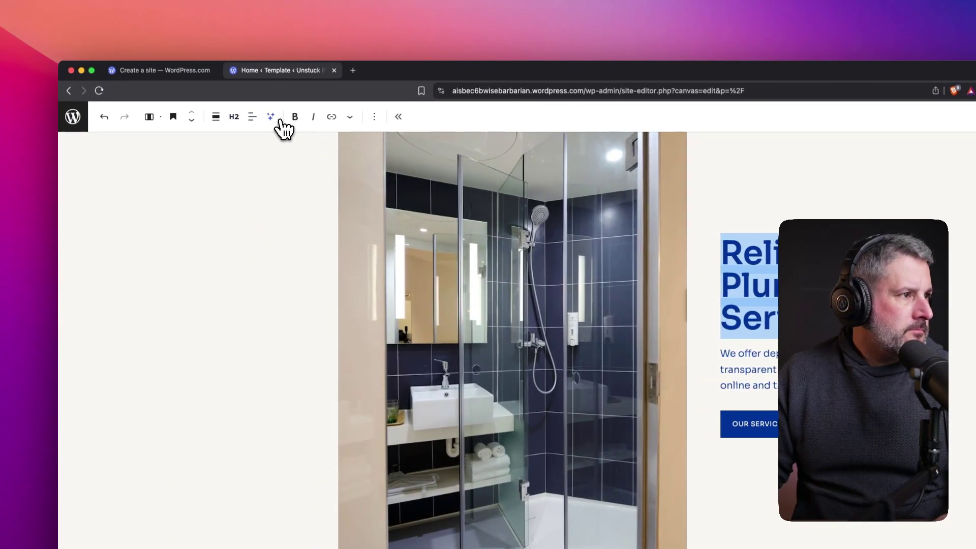
- Rewrite the heading in a Humorous tone to 'Plumbing Services: Where We Make Your Leaks Our Laughs!'
click(272, 118)
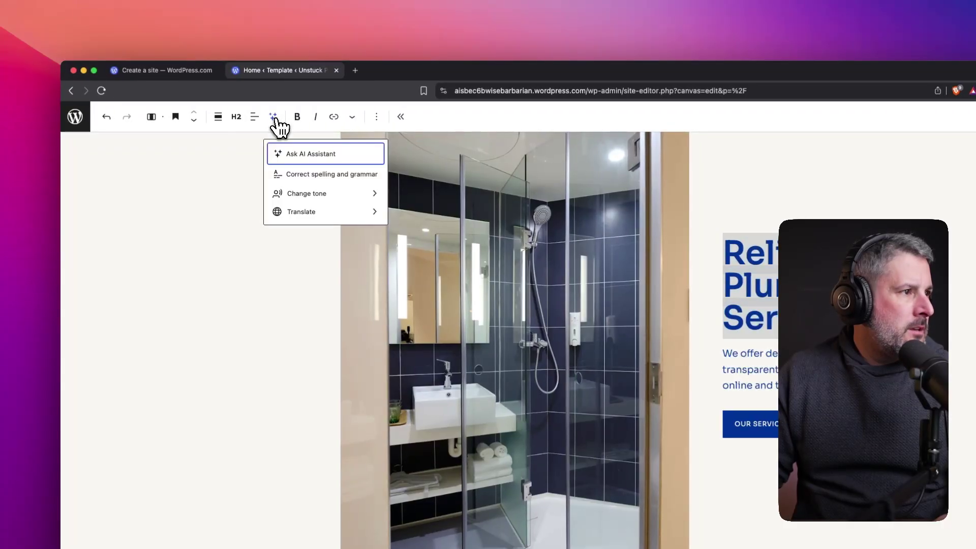
click(307, 196)
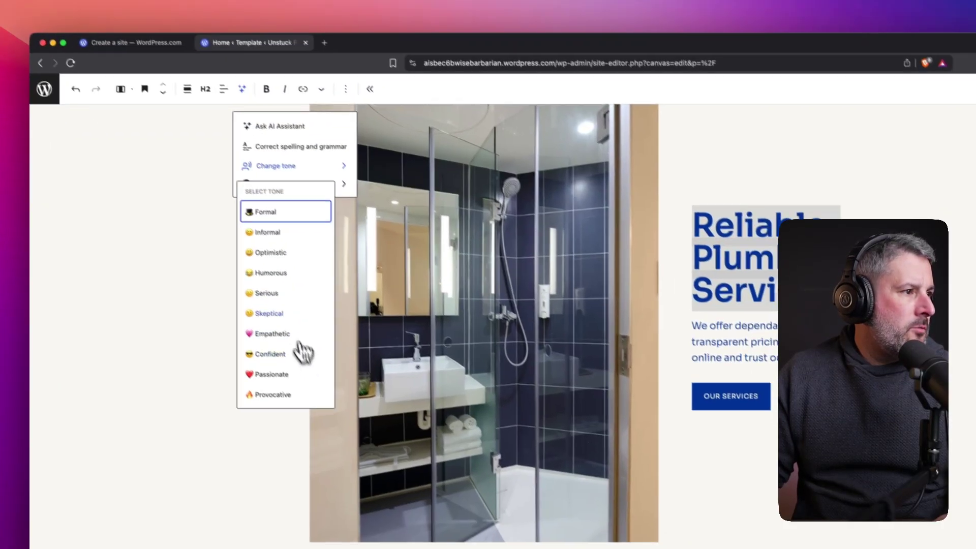
click(279, 273)
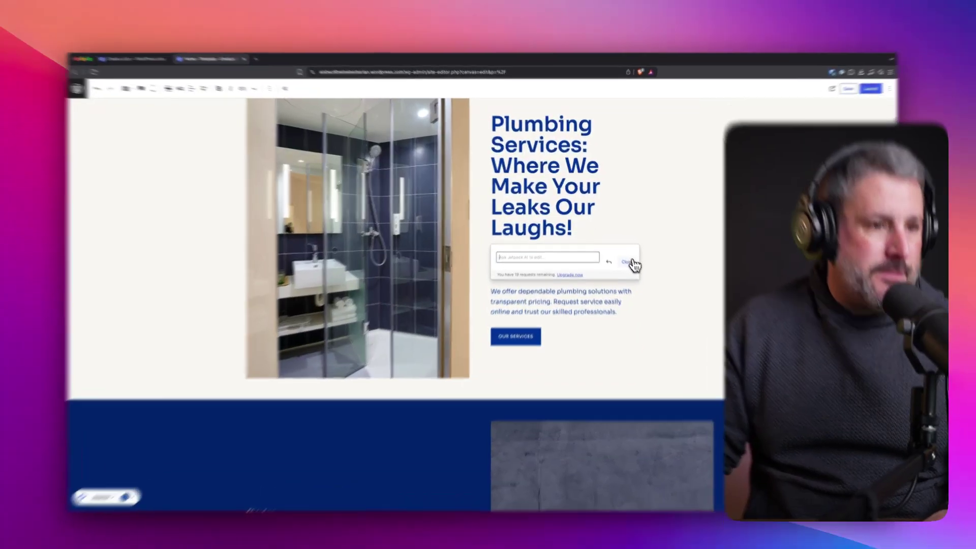
click(624, 253)
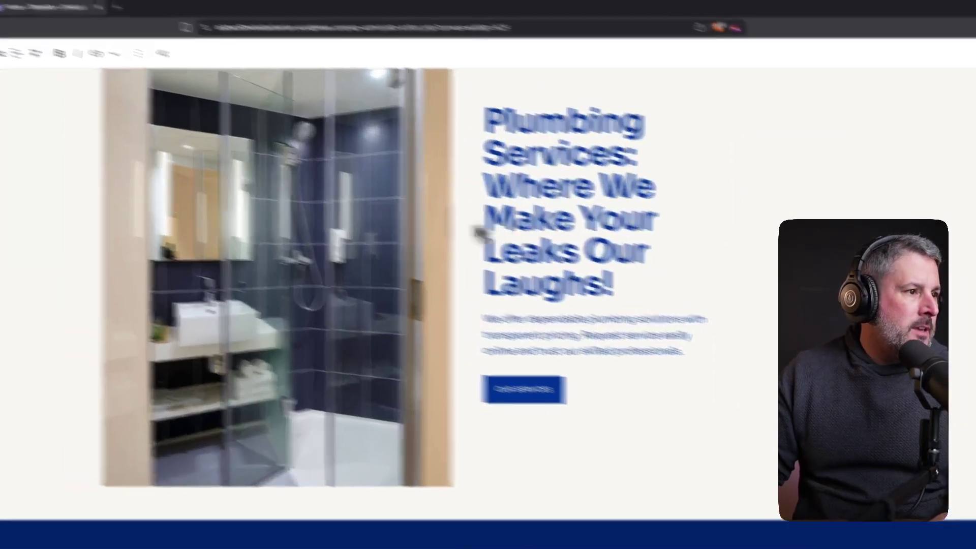
- Select the hero's bathroom photo and check its AI and Replace options
click(361, 233)
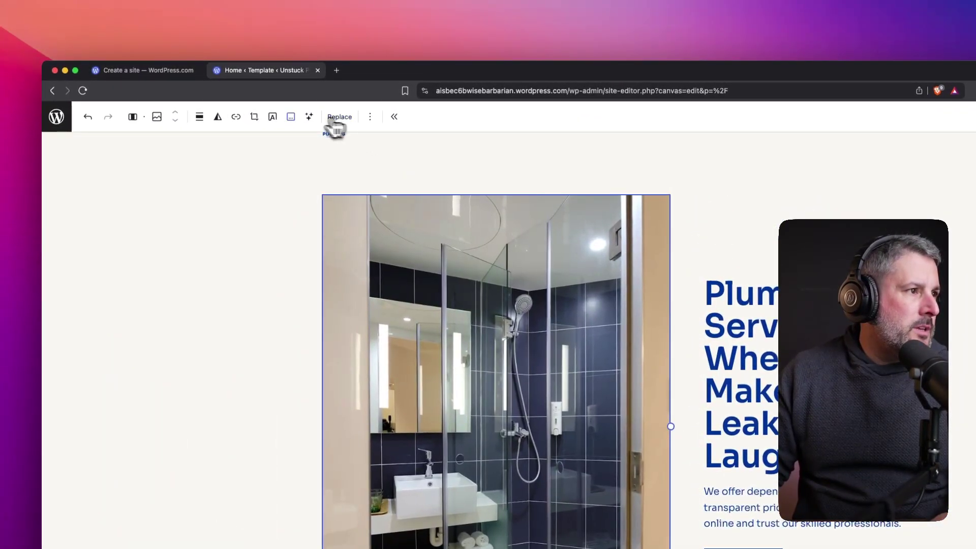
click(310, 118)
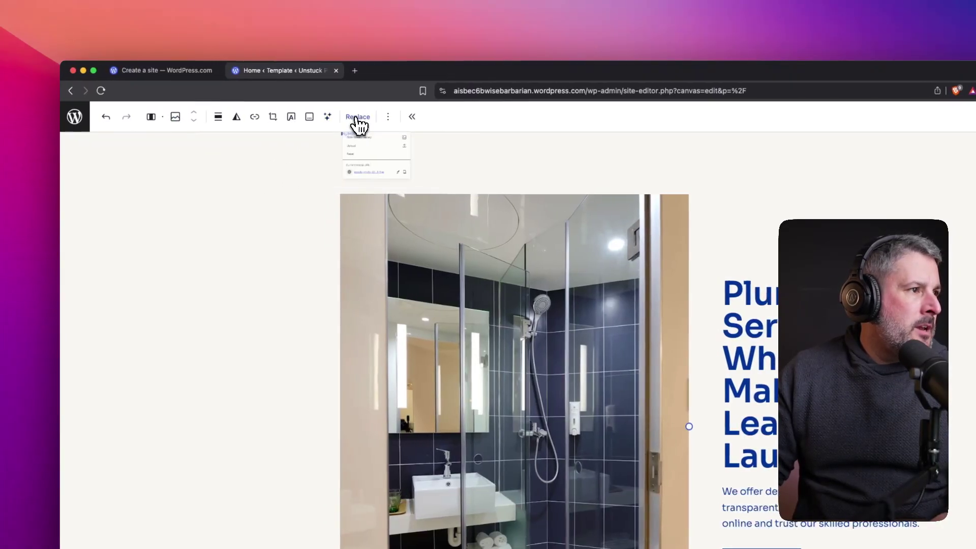
click(339, 117)
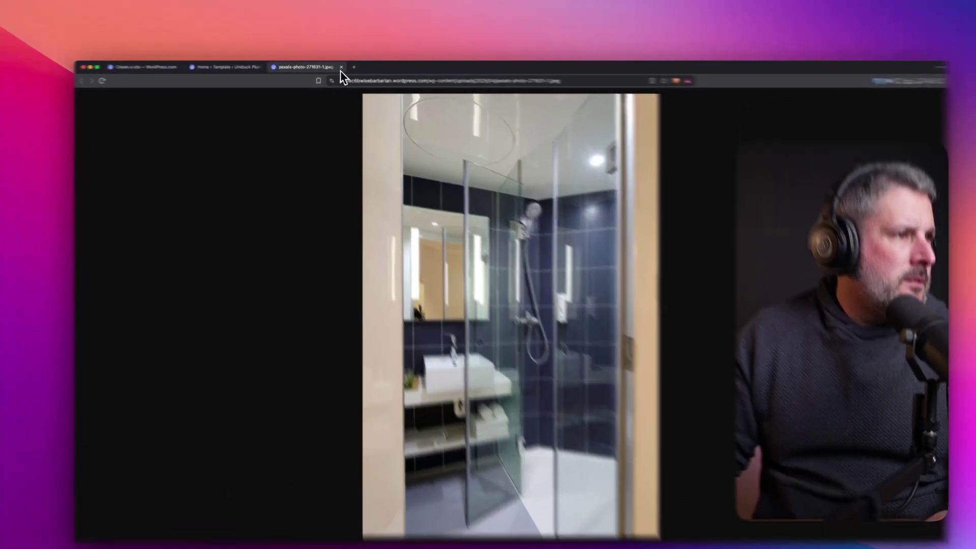
- Close the standalone photo tab and scroll the plumbing homepage in the editor
click(338, 66)
scroll(674, 279, down, 5)
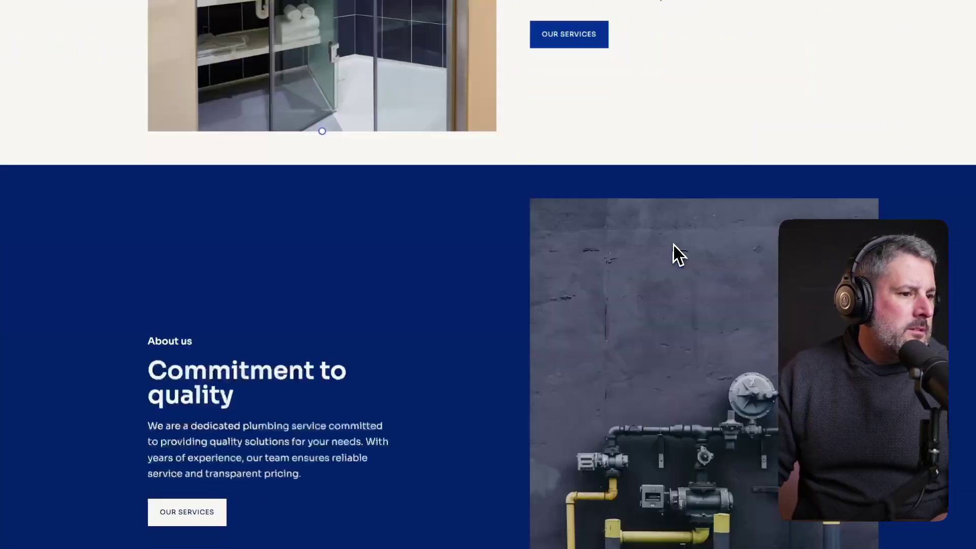
scroll(464, 309, down, 10)
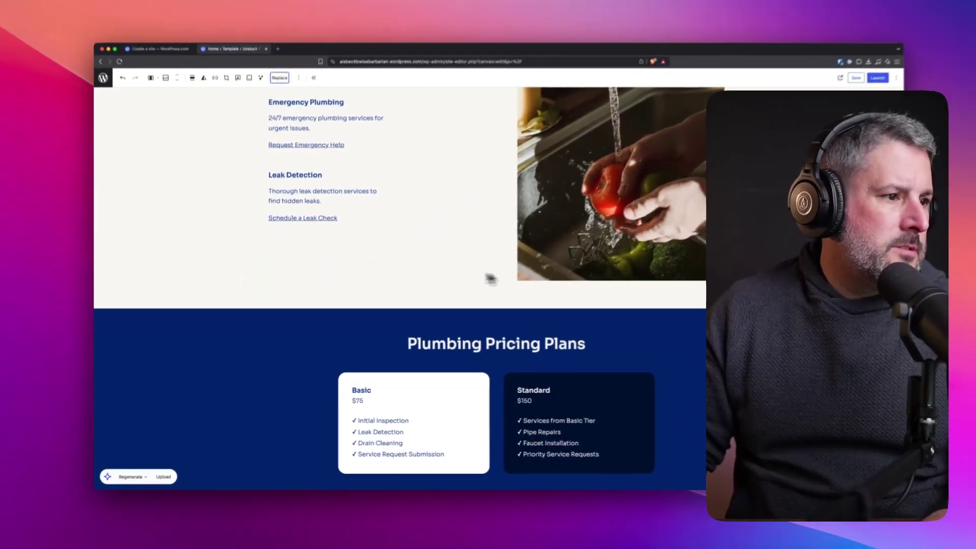
scroll(484, 278, down, 15)
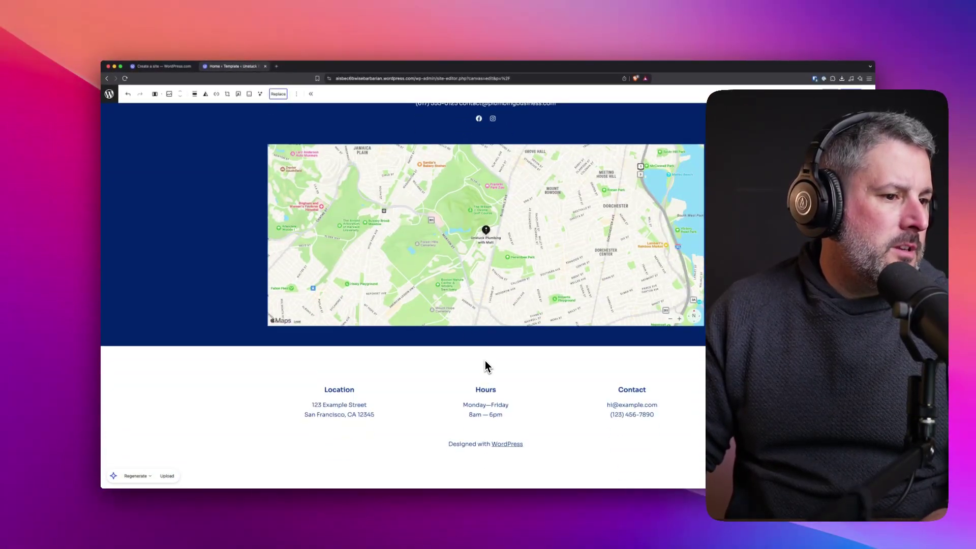
scroll(486, 365, up, 2)
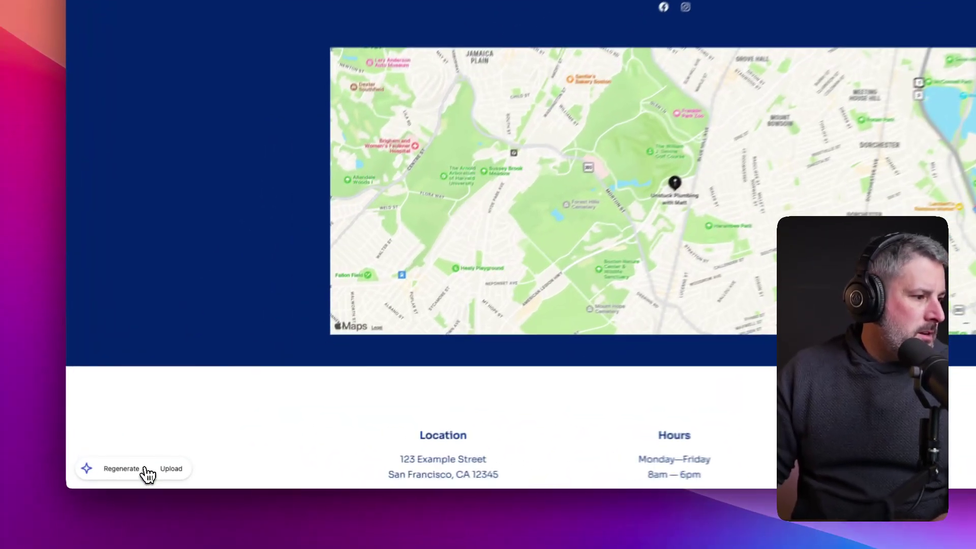
- Generate an AI close-up of copper and steel pipe valves to replace the hero's bathroom photo
click(145, 468)
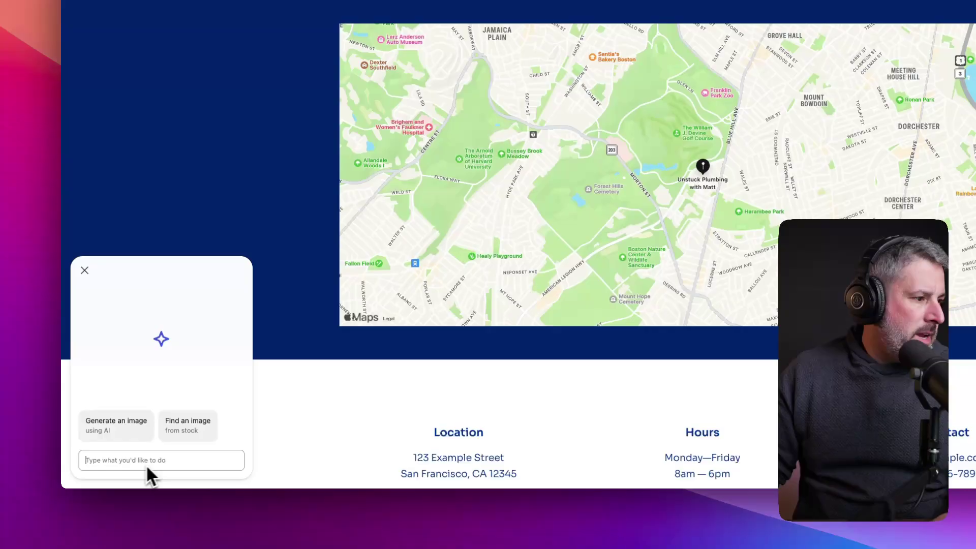
click(108, 427)
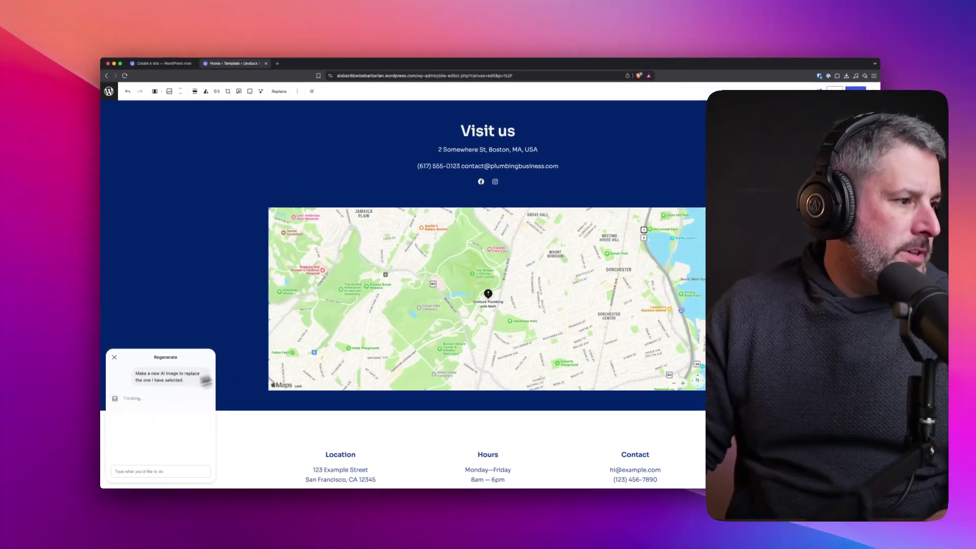
scroll(492, 286, up, 10)
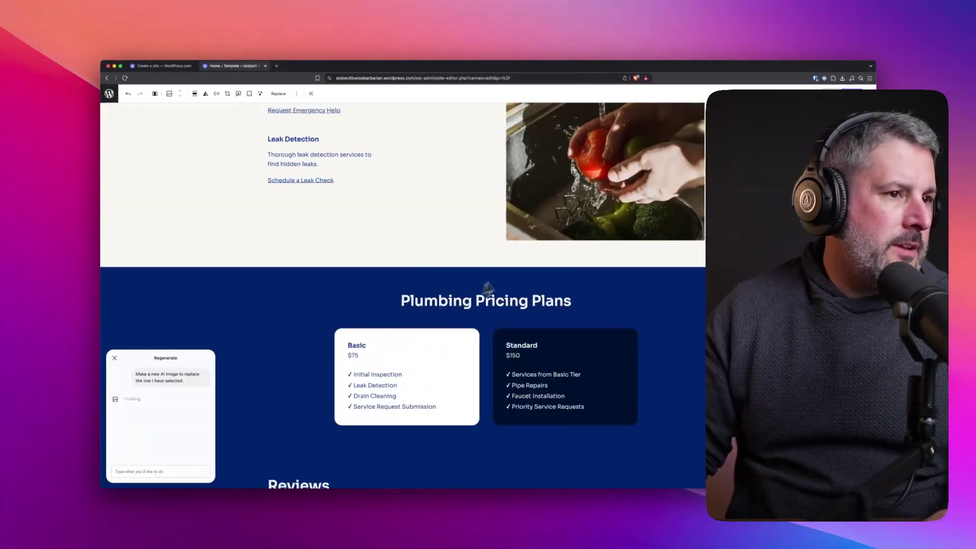
scroll(492, 285, up, 10)
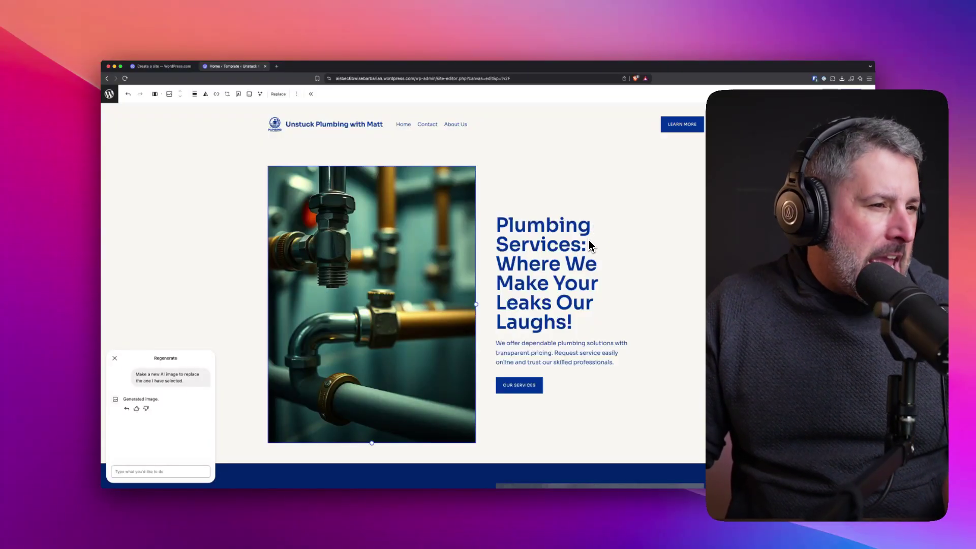
scroll(457, 311, down, 5)
scroll(447, 305, up, 5)
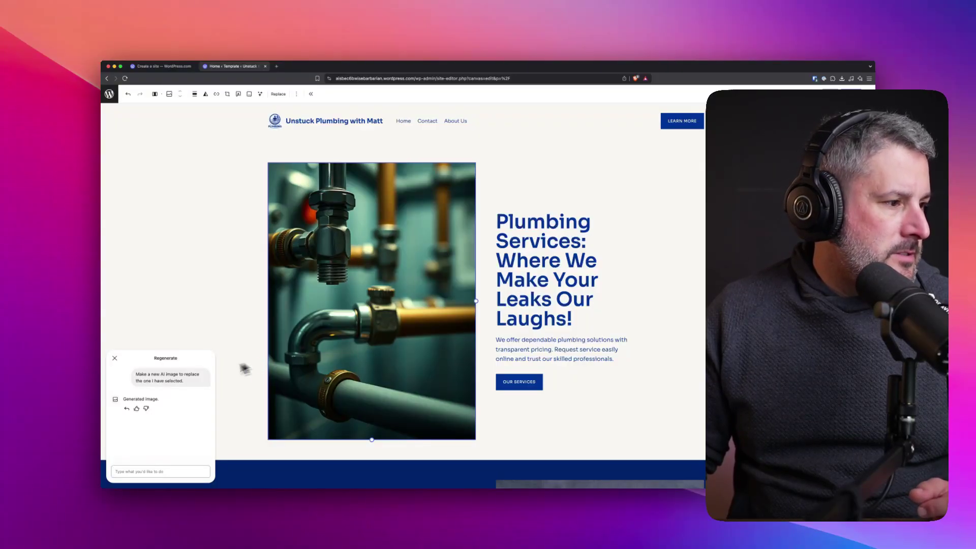
- Have the AI Assistant 'Add more depth to' the About us description paragraph
scroll(519, 409, down, 7)
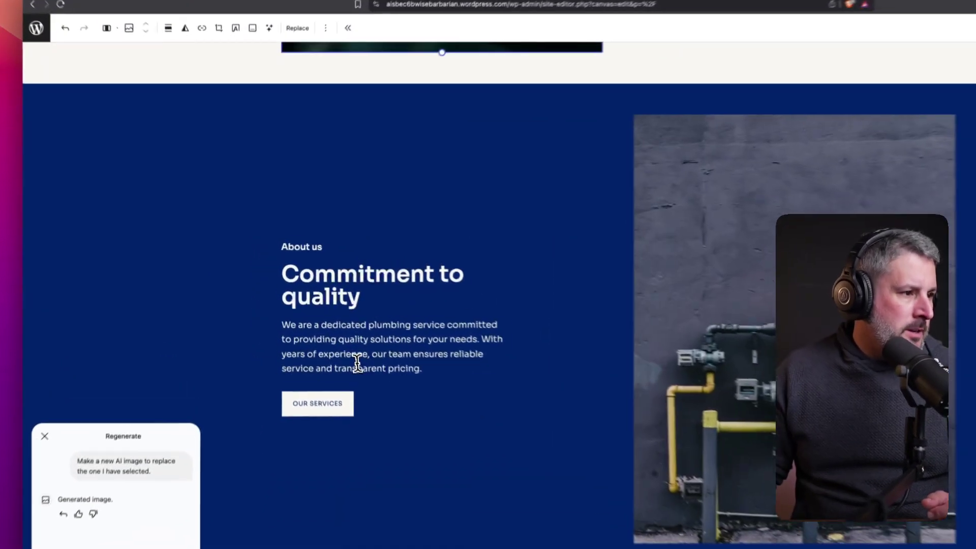
click(338, 348)
triple_click(314, 334)
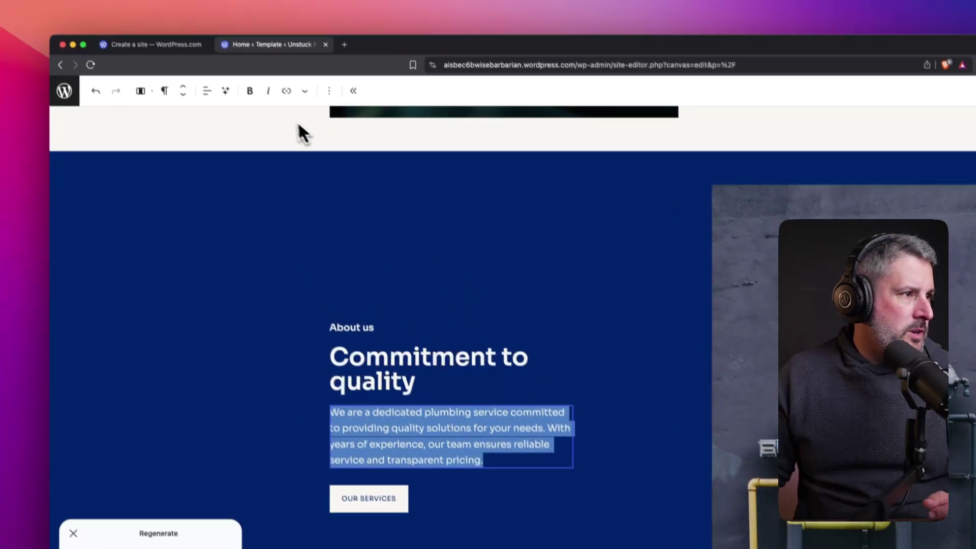
click(180, 12)
click(273, 146)
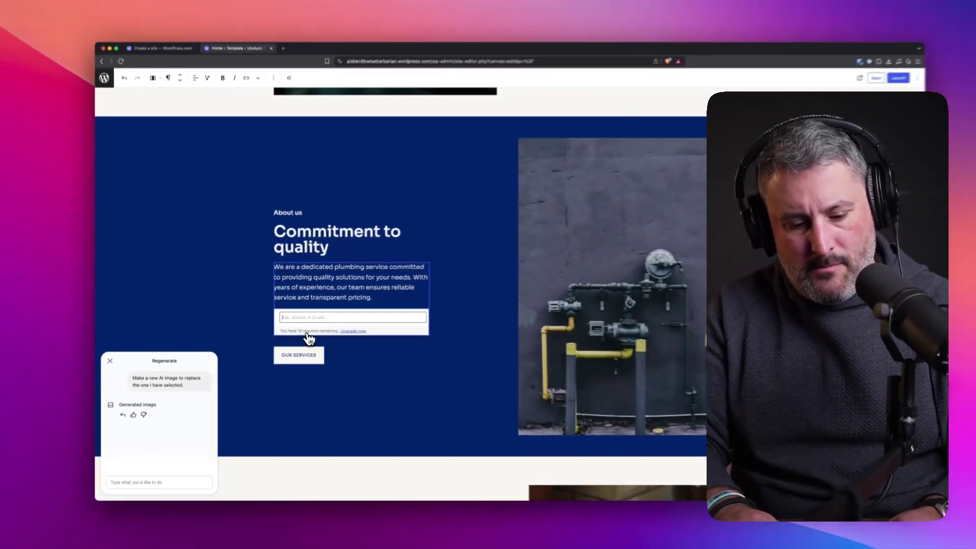
text(Add more depth to this about section)
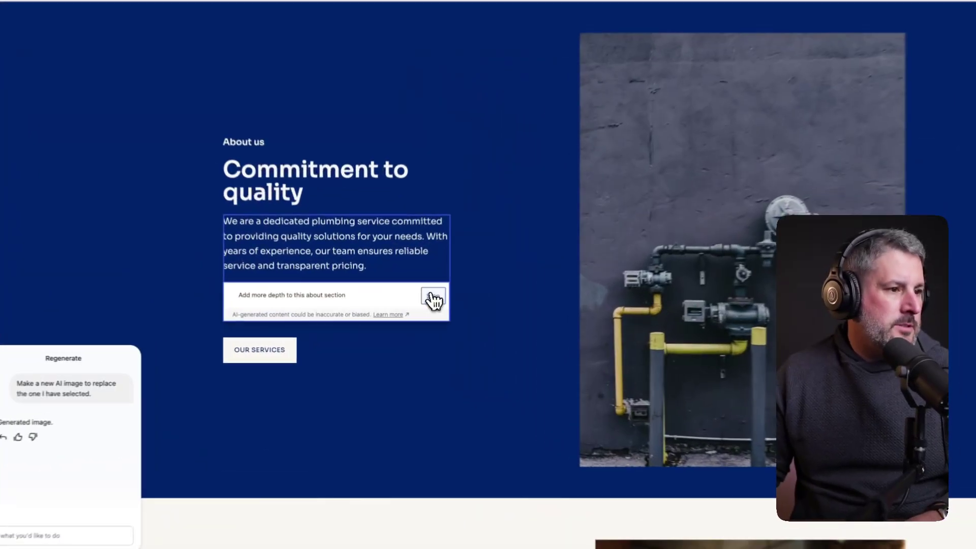
click(398, 318)
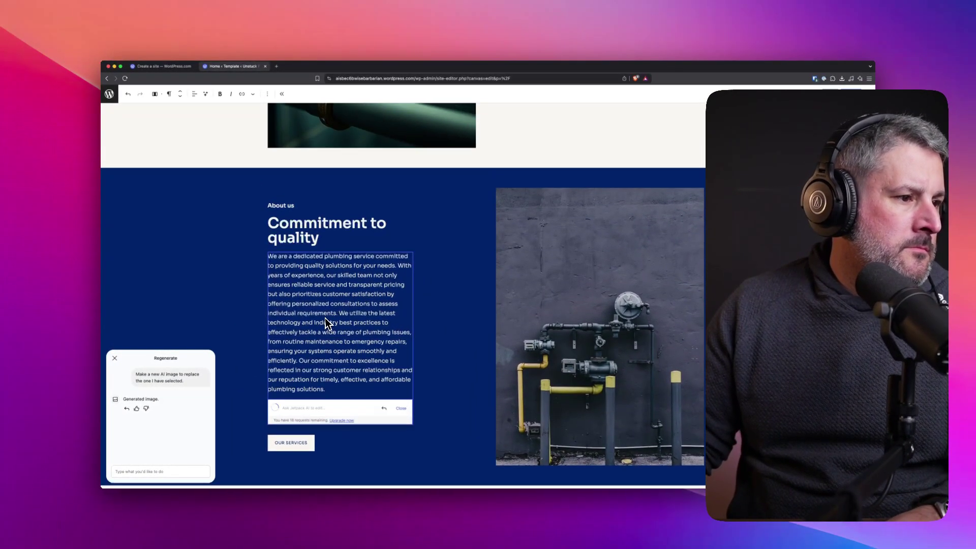
- Split the expanded text into paragraphs before 'Our commitment' and 'With years of experience'
click(301, 361)
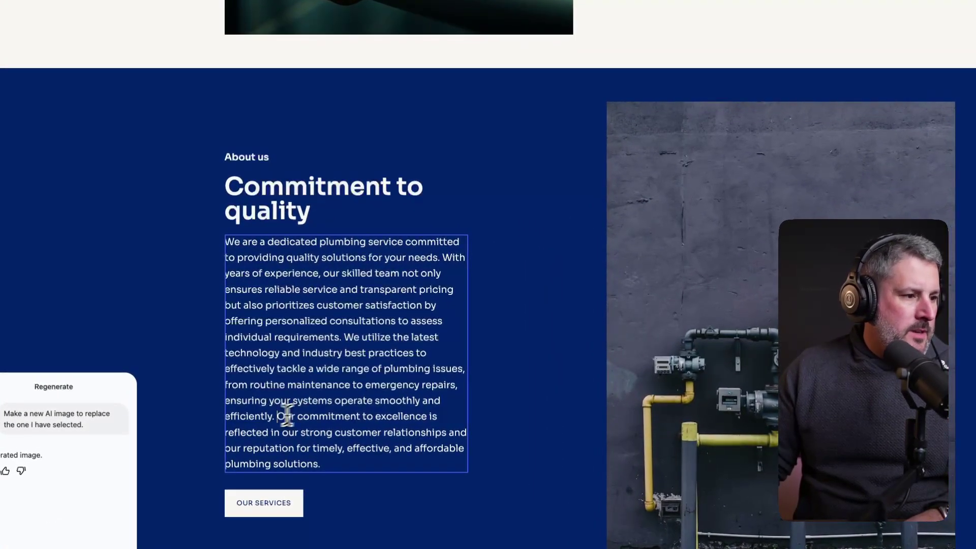
key(Return)
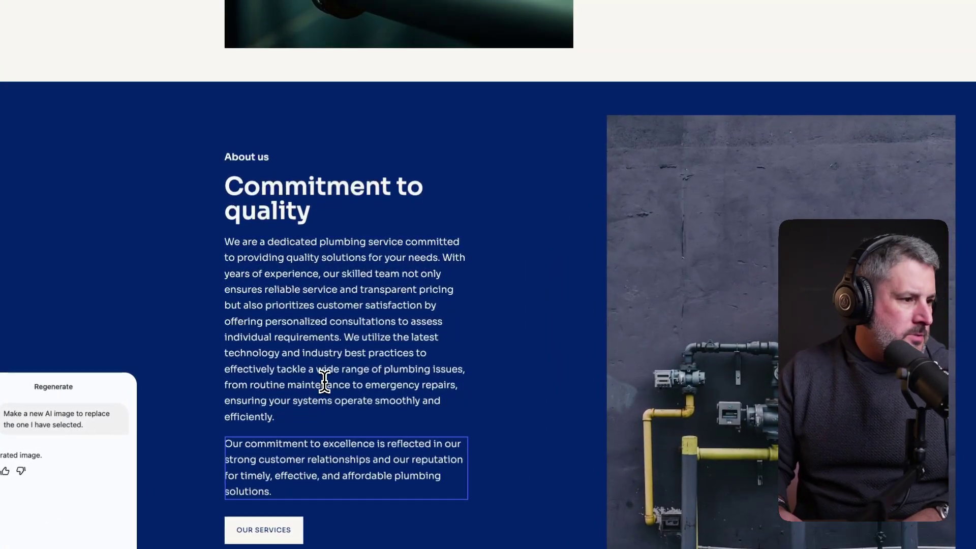
click(445, 257)
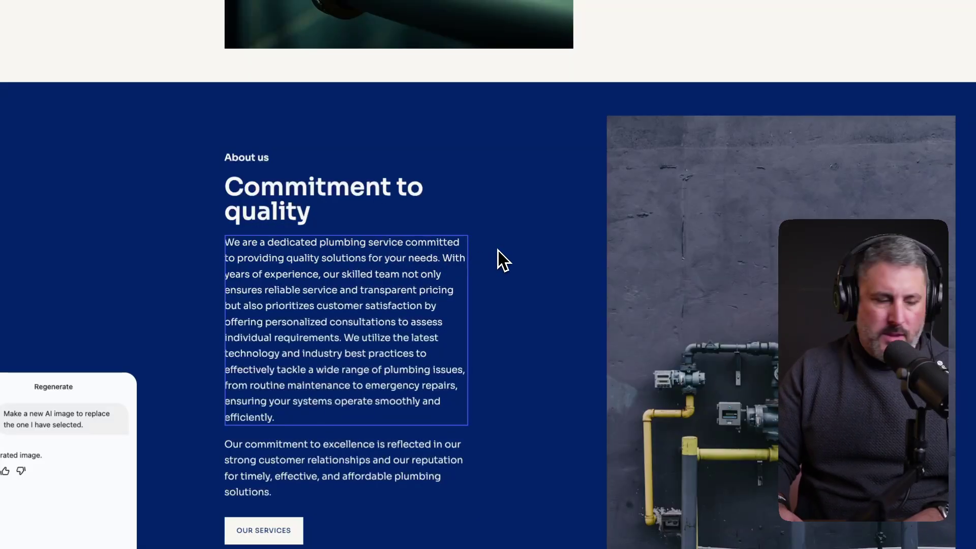
key(Return)
click(478, 251)
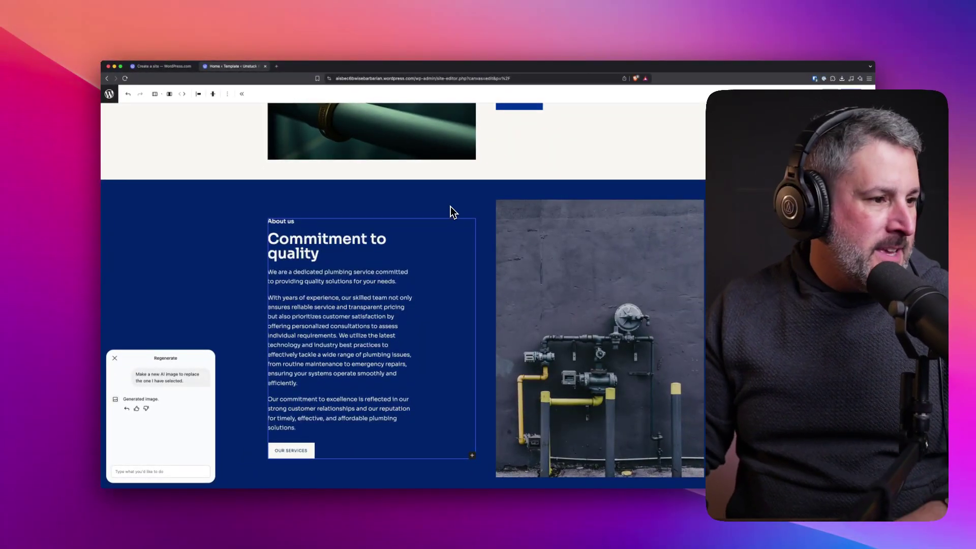
scroll(420, 385, down, 2)
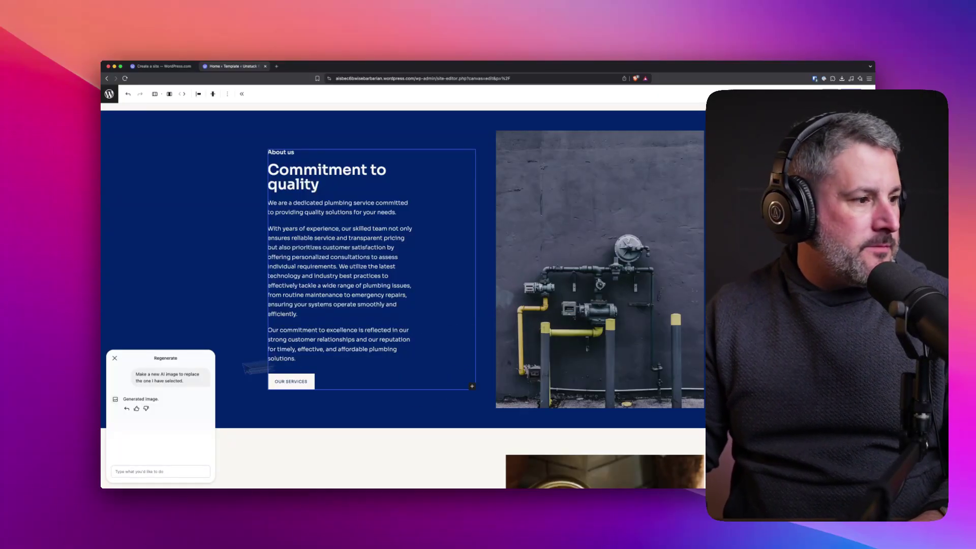
- Reopen the AI assistant chat and ask it to add a page
click(114, 358)
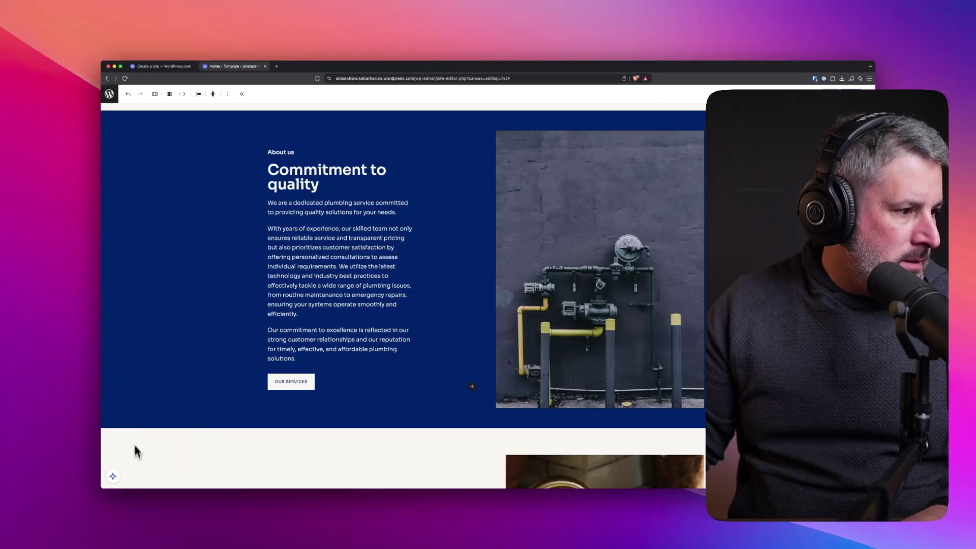
click(118, 474)
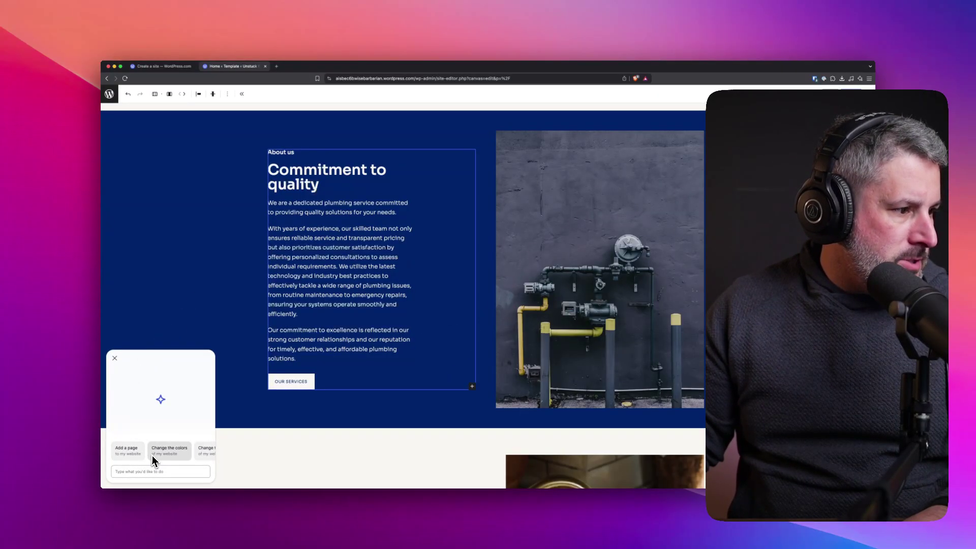
click(120, 450)
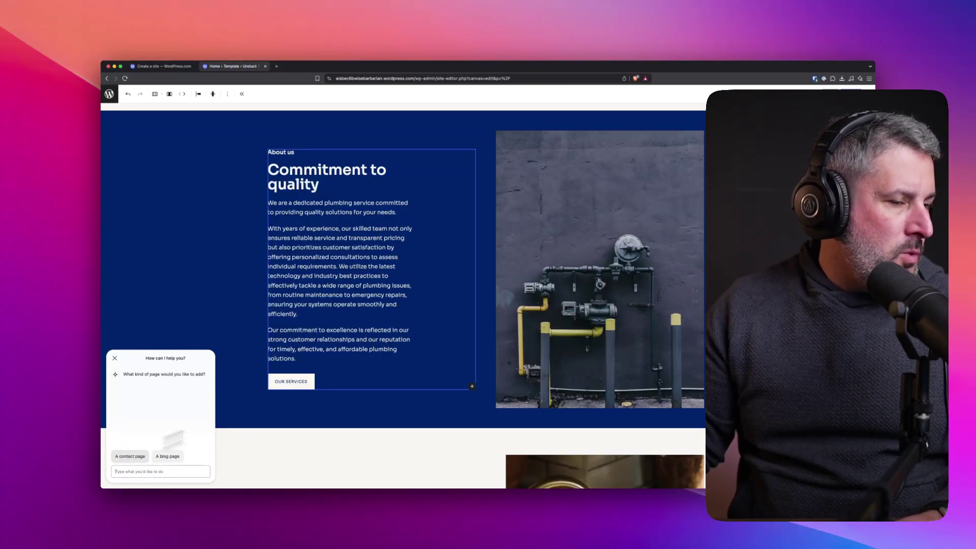
- Select the Contact link in the header's navigation menu
scroll(628, 267, up, 7)
click(425, 127)
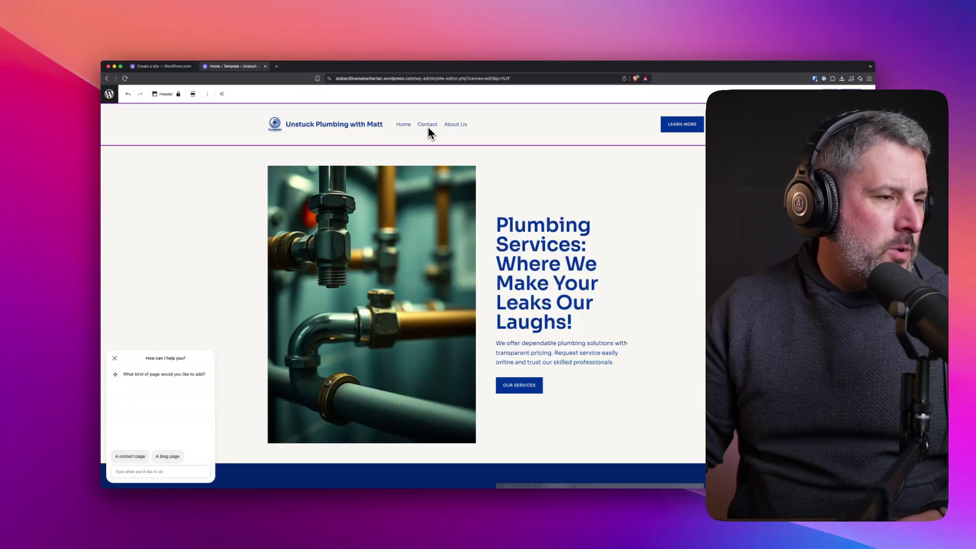
click(428, 127)
double_click(427, 126)
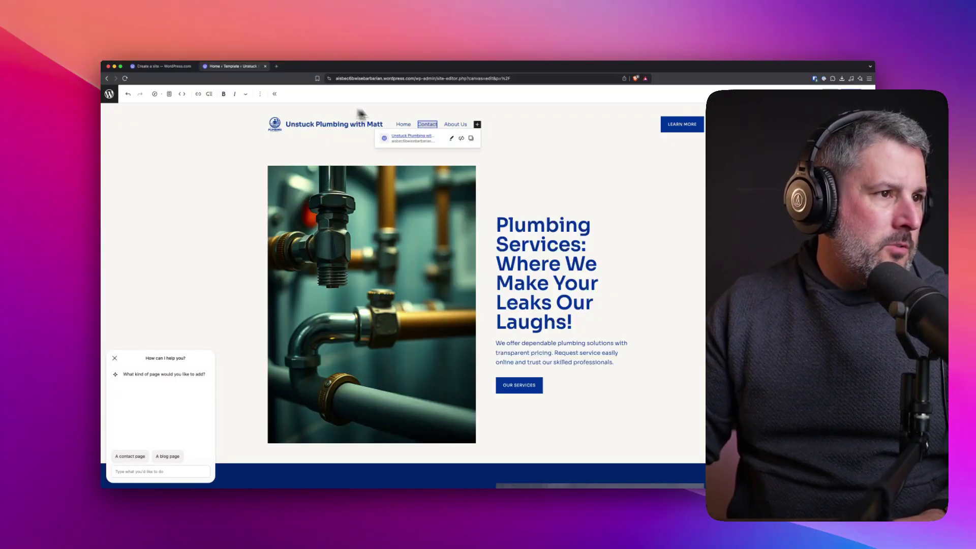
- Open the generated Contact page with its contact form in a new tab
click(417, 137)
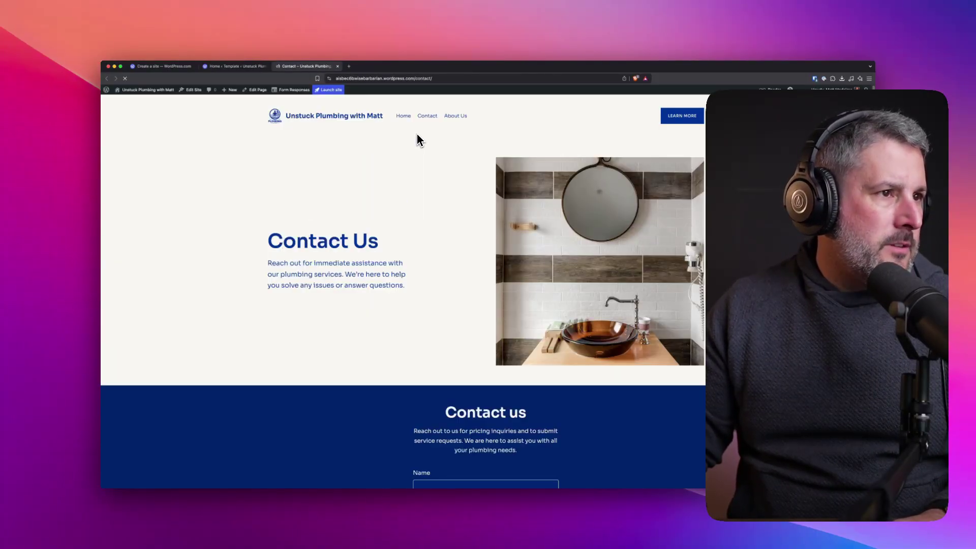
scroll(400, 308, down, 4)
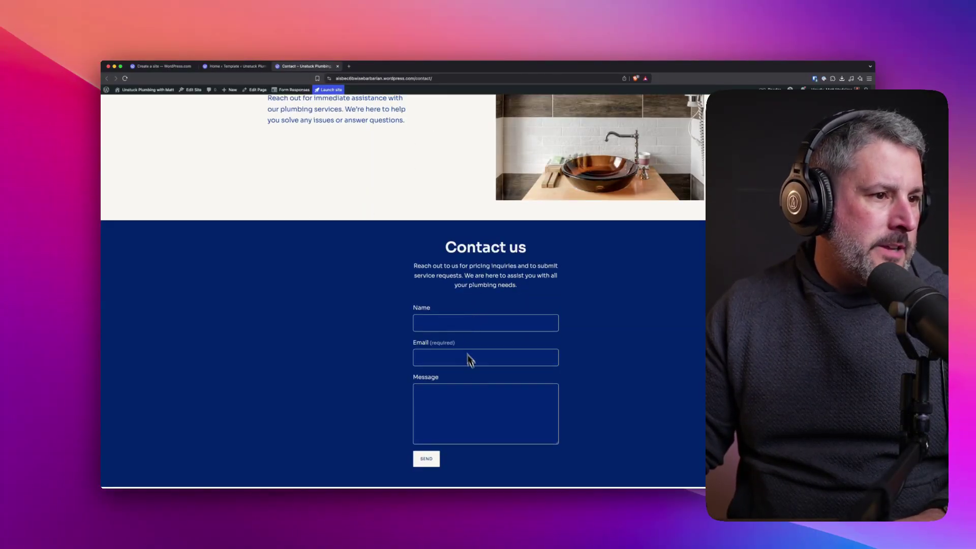
scroll(466, 356, up, 4)
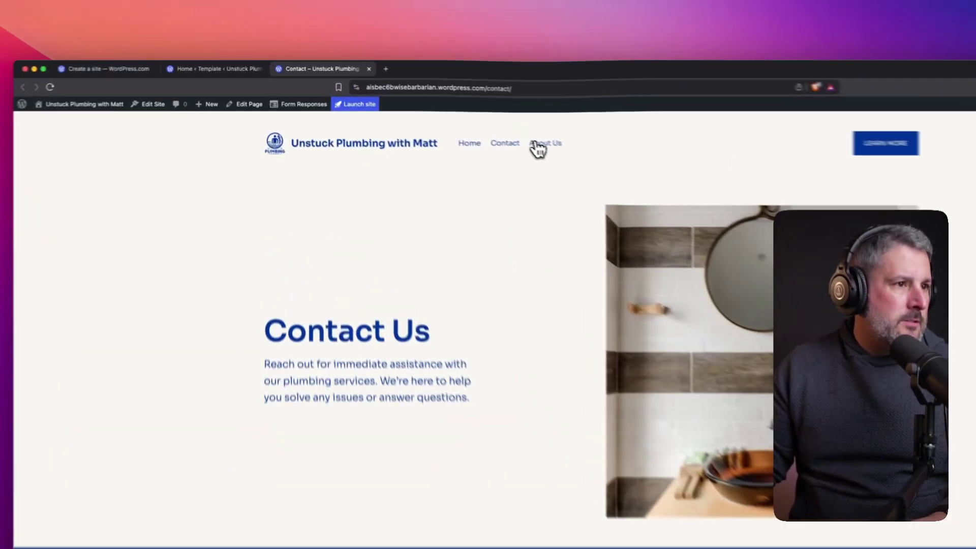
- Review the About Us page's Our mission, Our expertise and Trust and reliability sections
click(453, 116)
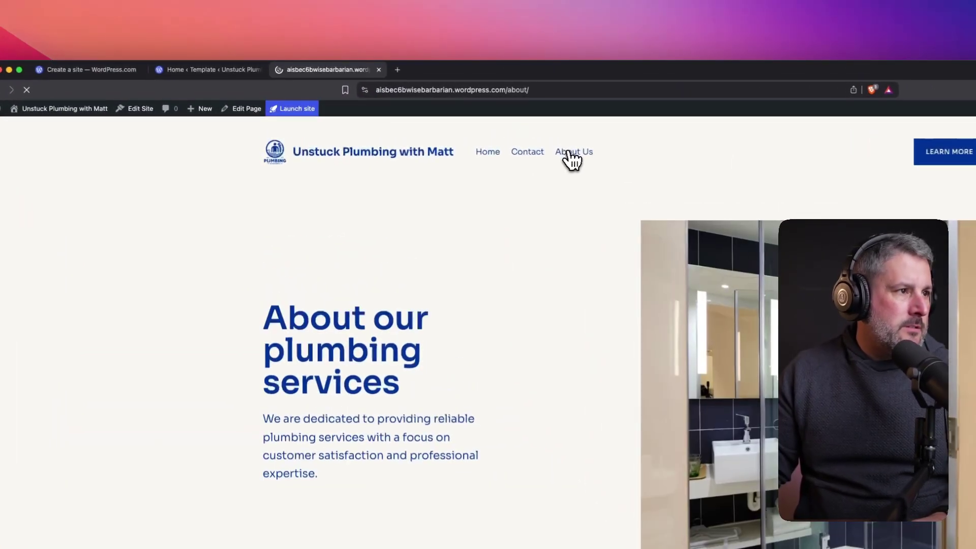
scroll(356, 320, down, 3)
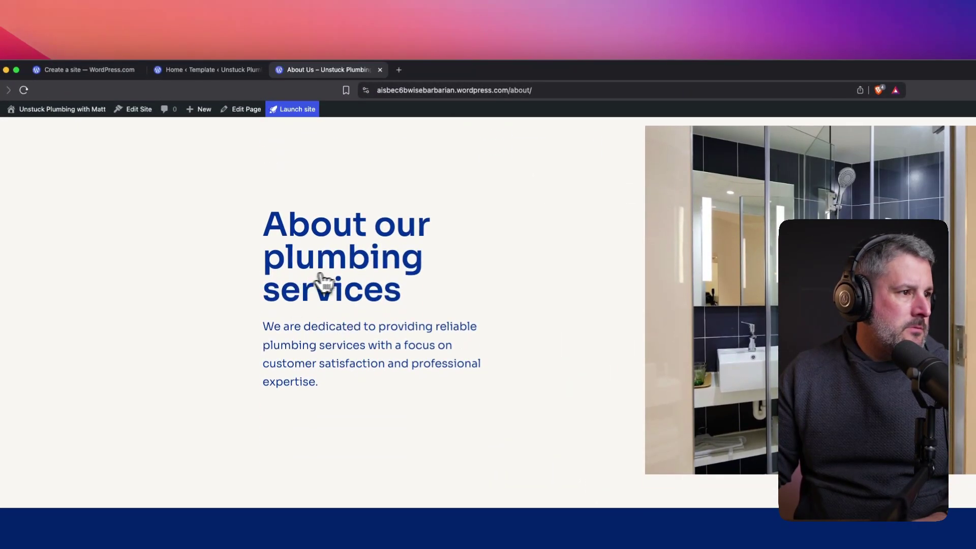
scroll(326, 282, down, 10)
scroll(323, 431, down, 3)
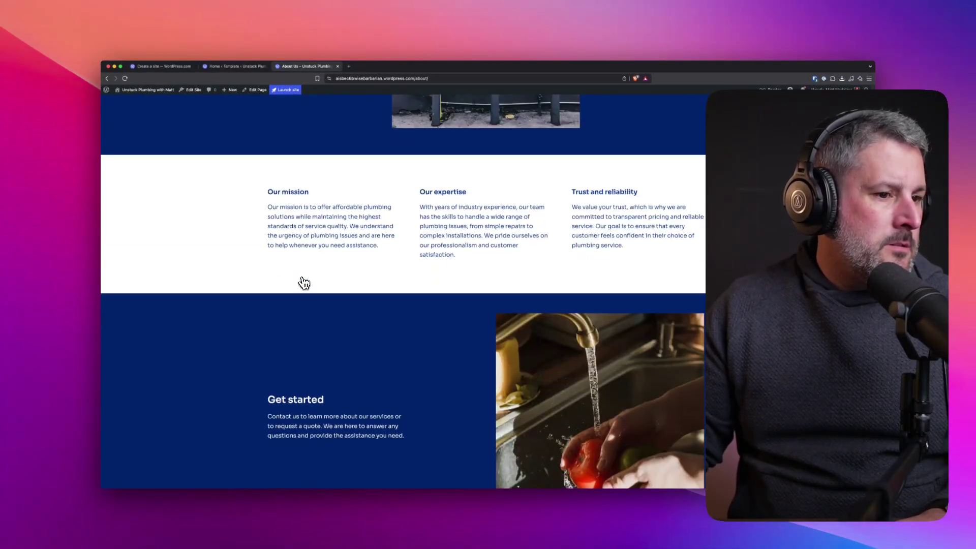
scroll(304, 282, down, 10)
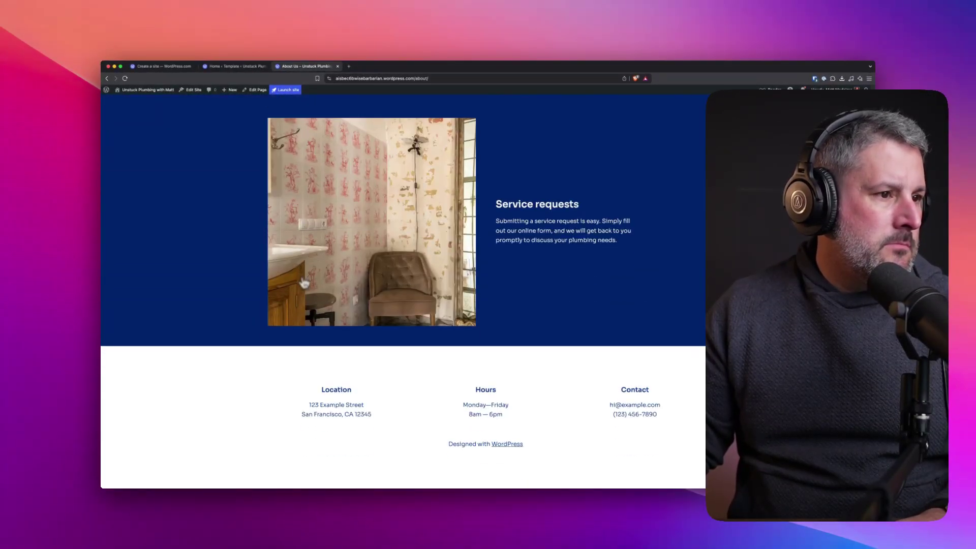
scroll(402, 280, up, 10)
scroll(402, 280, up, 10)
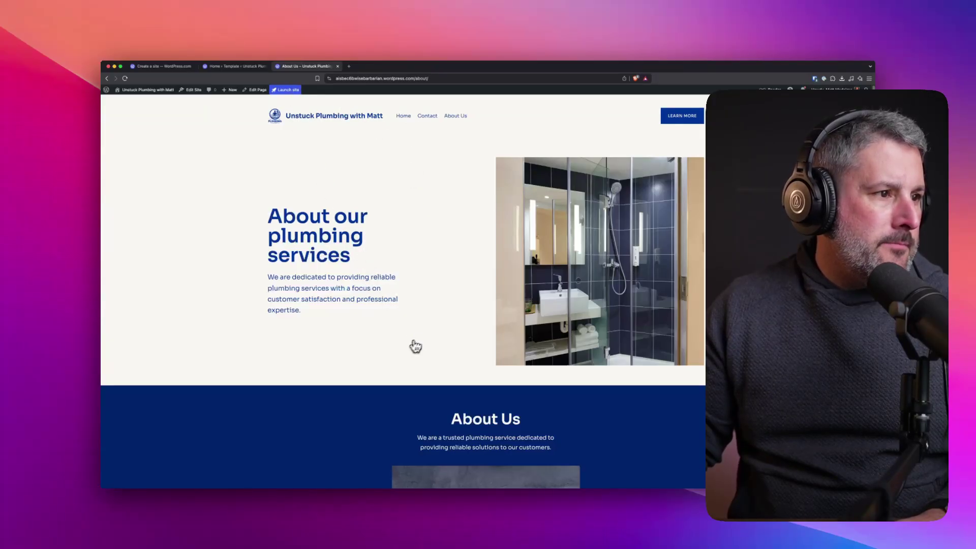
scroll(411, 348, down, 8)
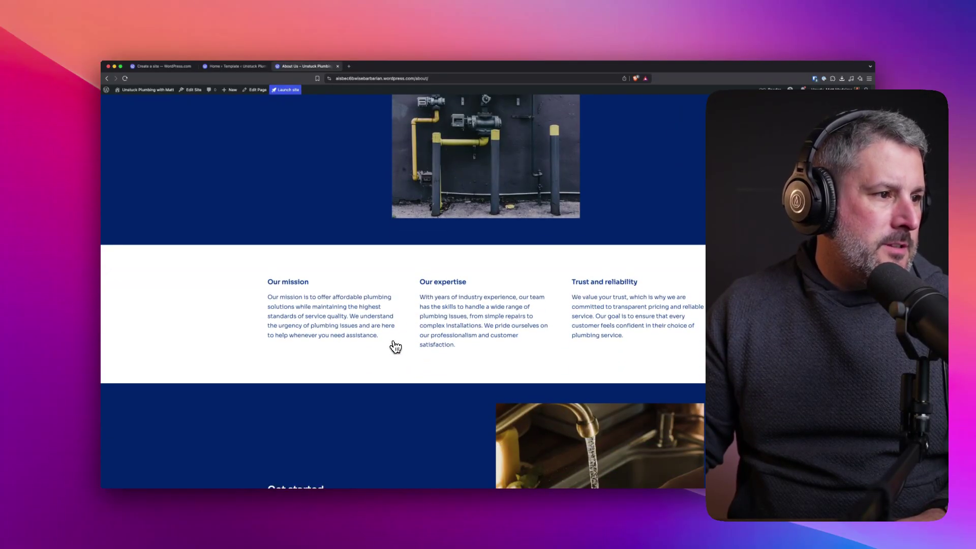
- Return to the Home template in the editor and look over the homepage layout
click(227, 67)
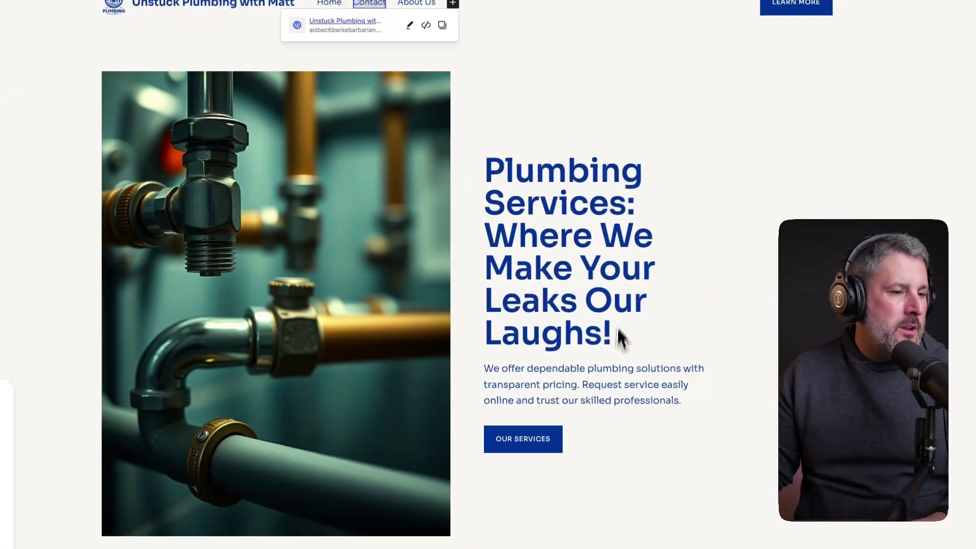
scroll(771, 452, down, 3)
scroll(624, 342, down, 5)
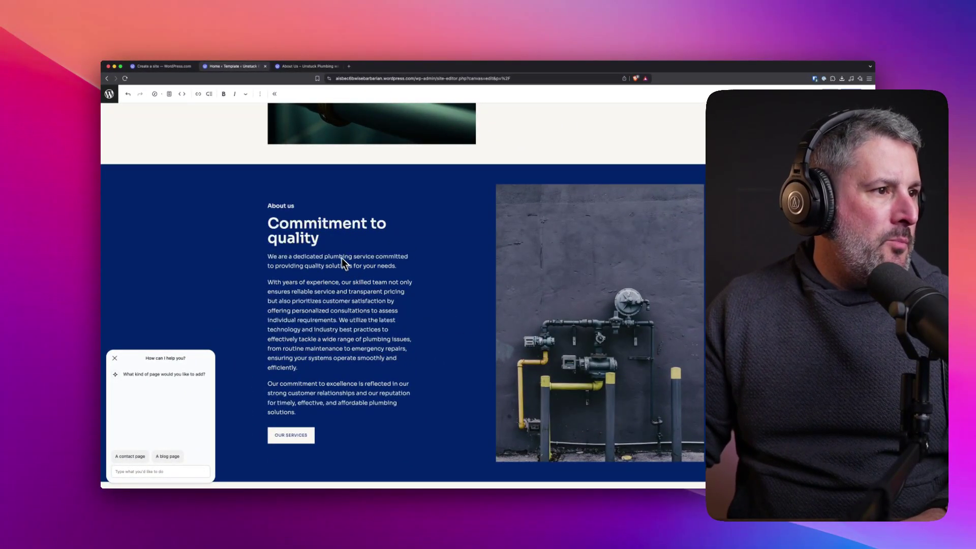
scroll(422, 295, up, 3)
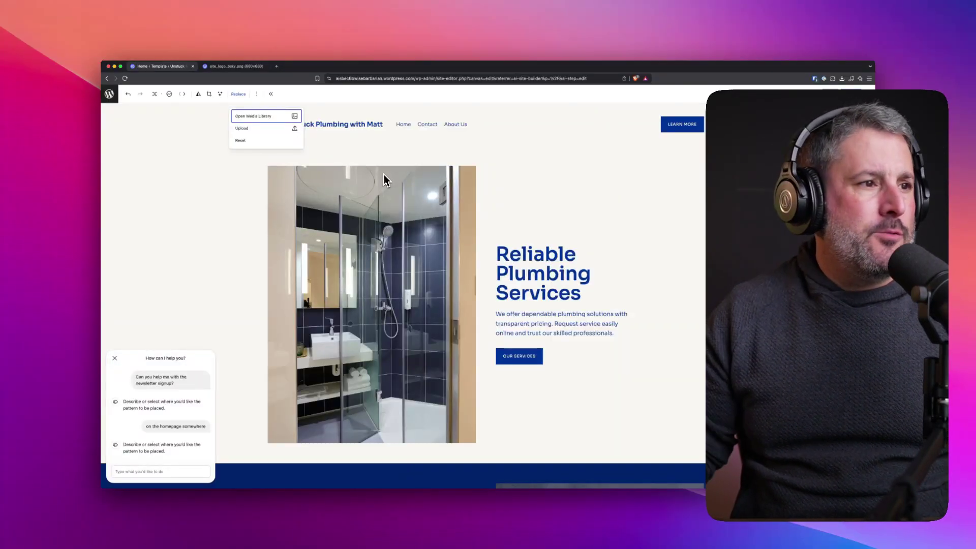
- Dismiss the Replace options, leaving the Reliable Plumbing Services hero block selected
click(610, 229)
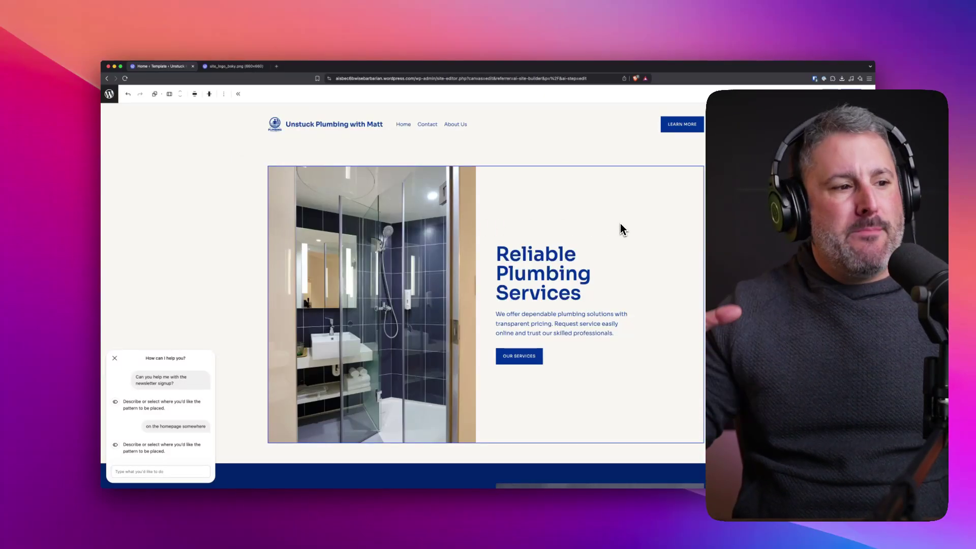